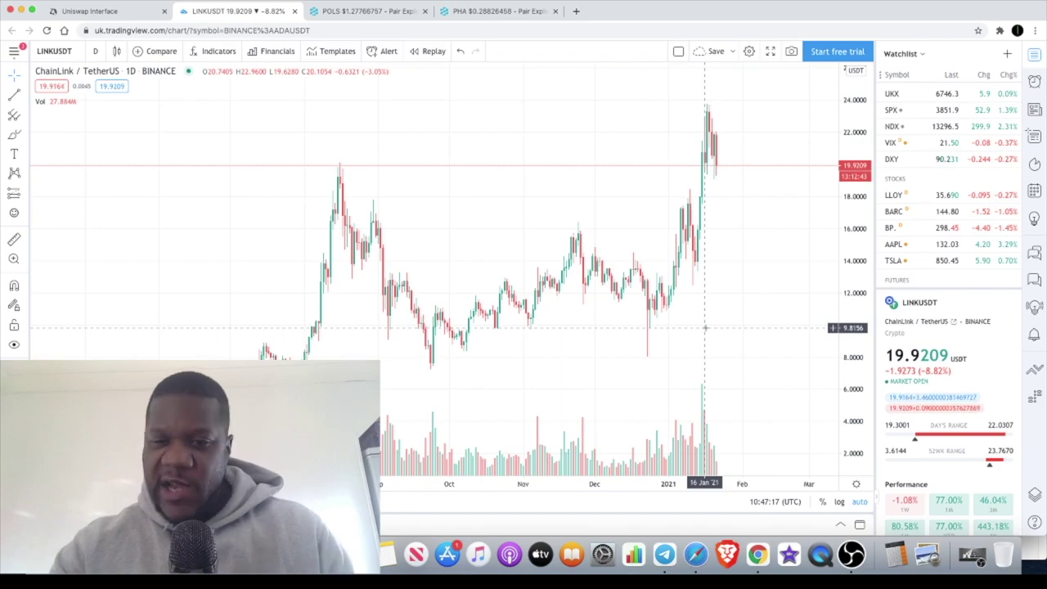
Pick the Trend Line tool and bring the 2020 lows of LINKUSDT into view.
scroll(705, 327, "down", 5)
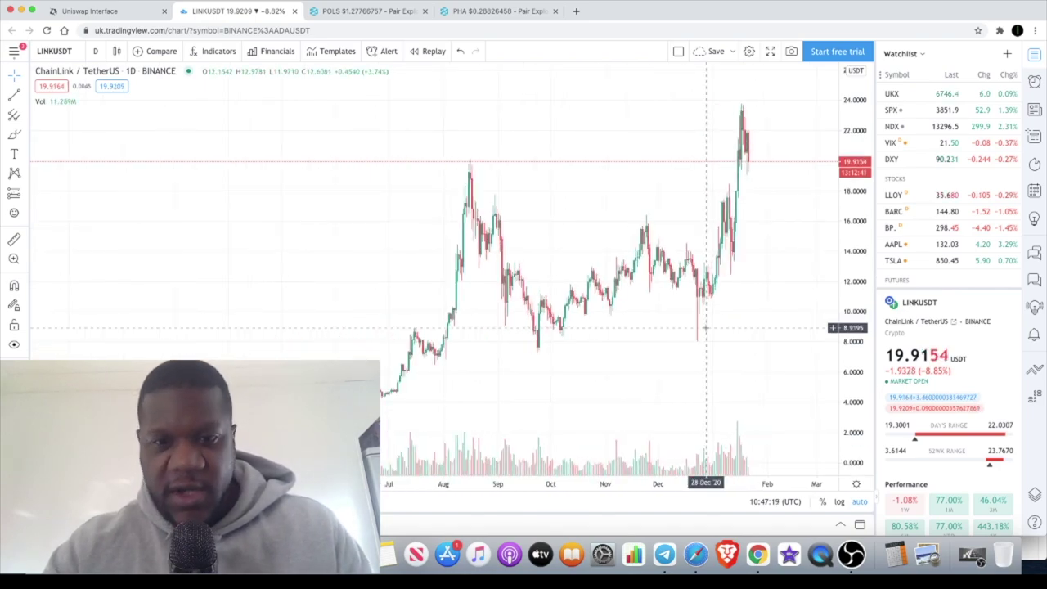
scroll(705, 328, "down", 4)
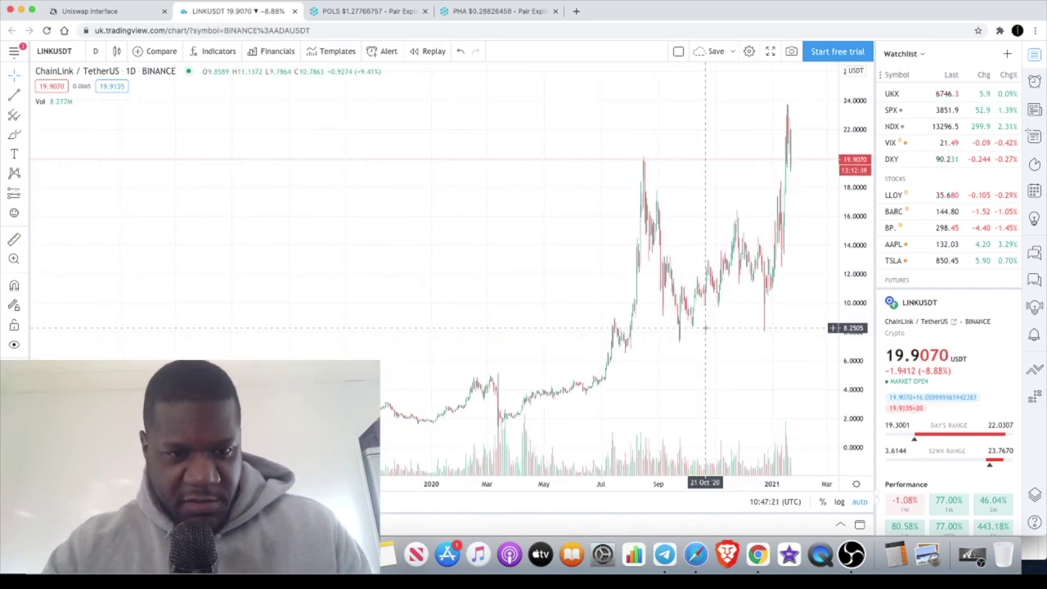
scroll(705, 327, "up", 5)
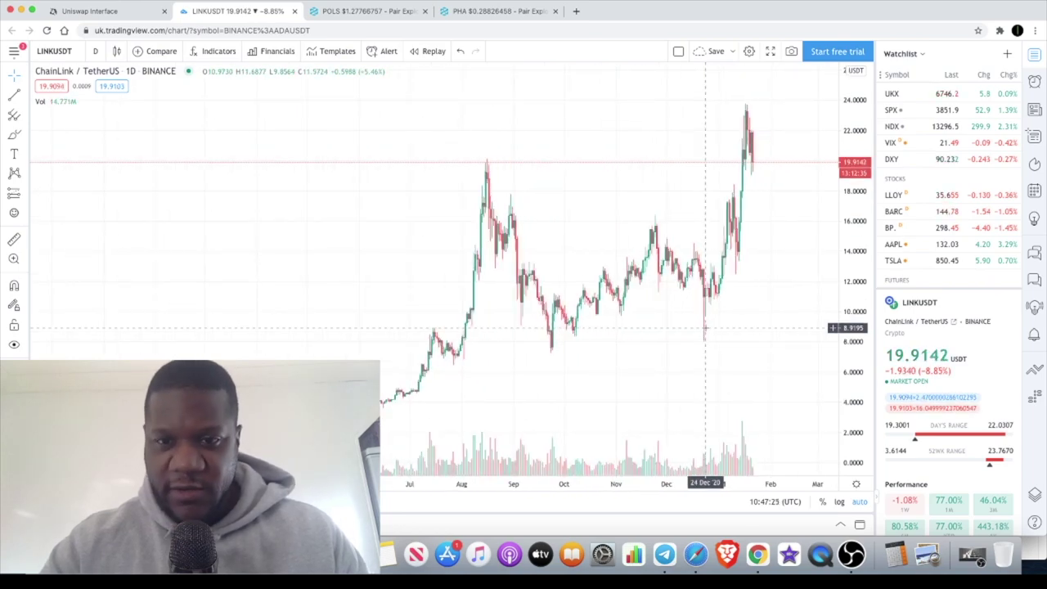
scroll(705, 327, "down", 5)
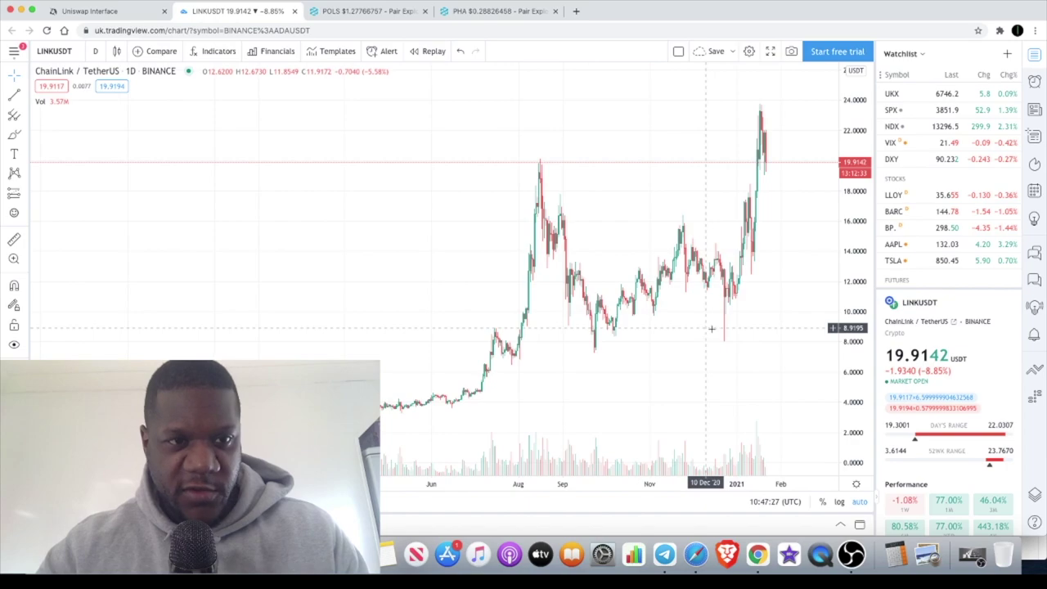
left_click(26, 97)
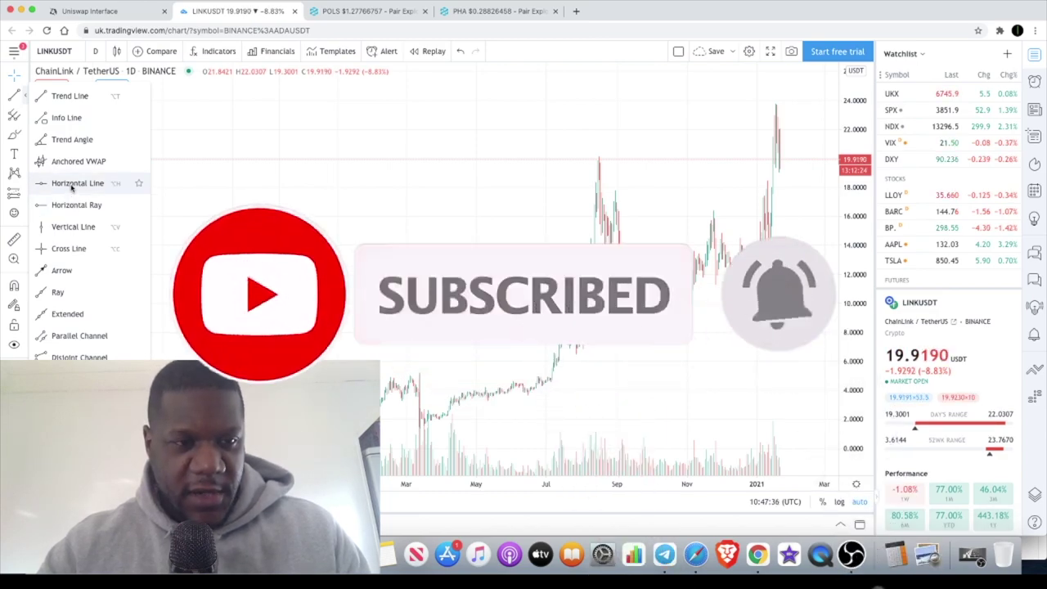
left_click(82, 97)
scroll(652, 339, "up", 5)
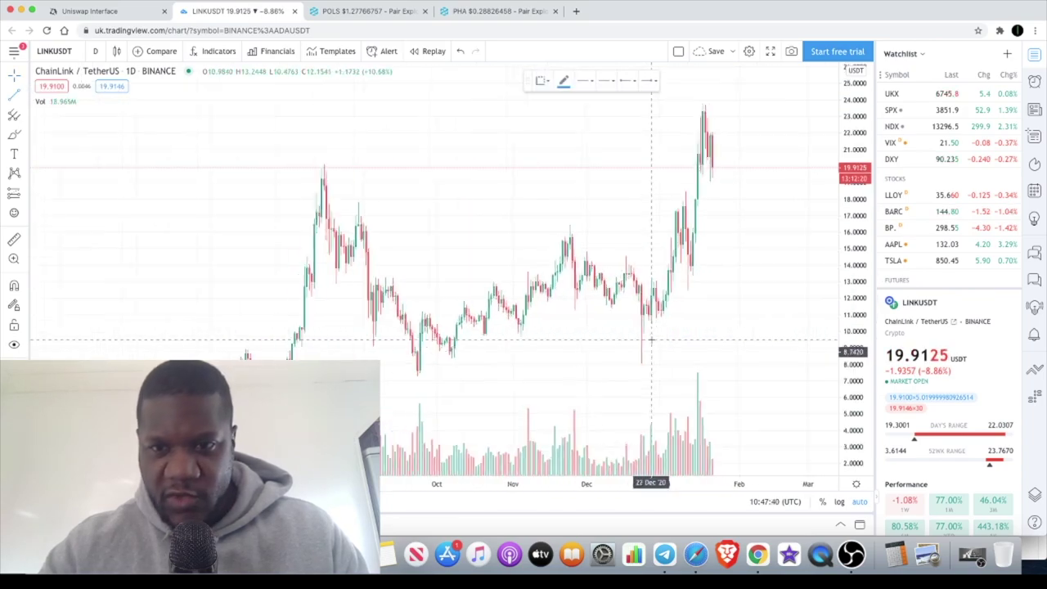
scroll(652, 340, "down", 8)
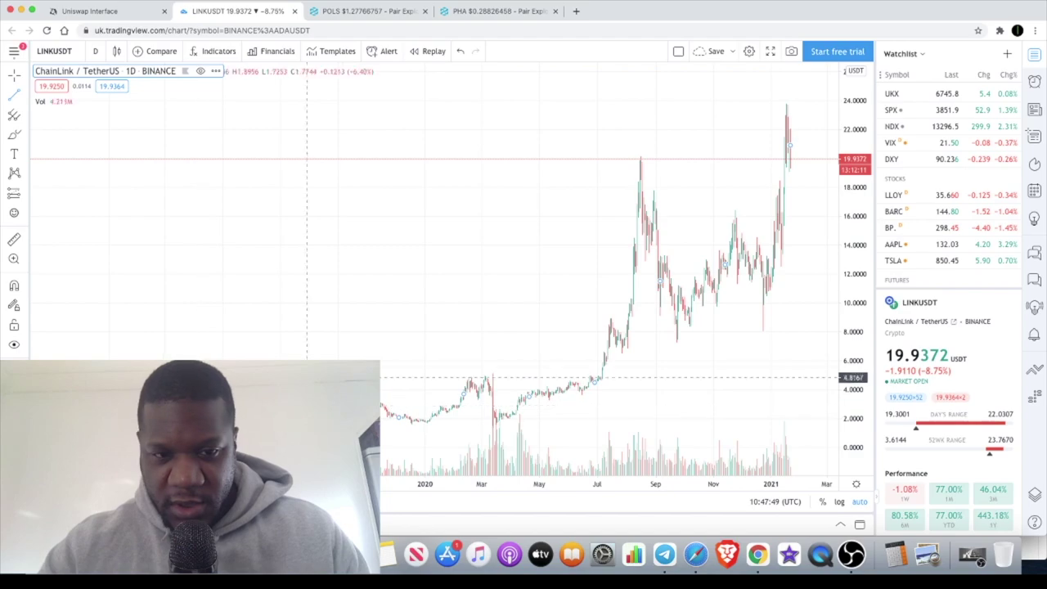
scroll(654, 327, "right", 5)
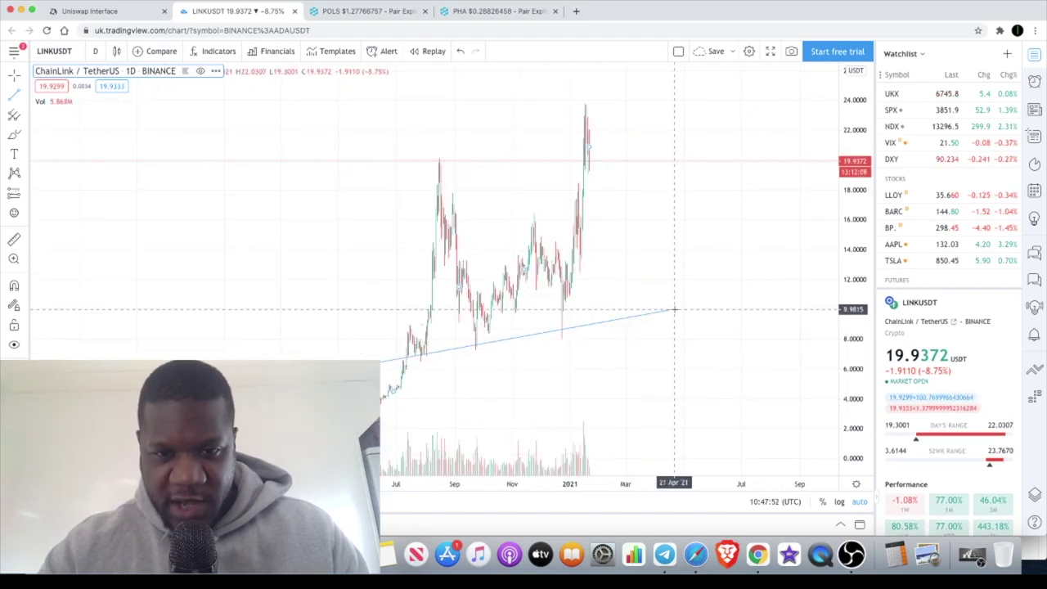
Place the support line under the lows and raise its right end to about 11.00.
left_click(794, 301)
scroll(584, 344, "down", 3)
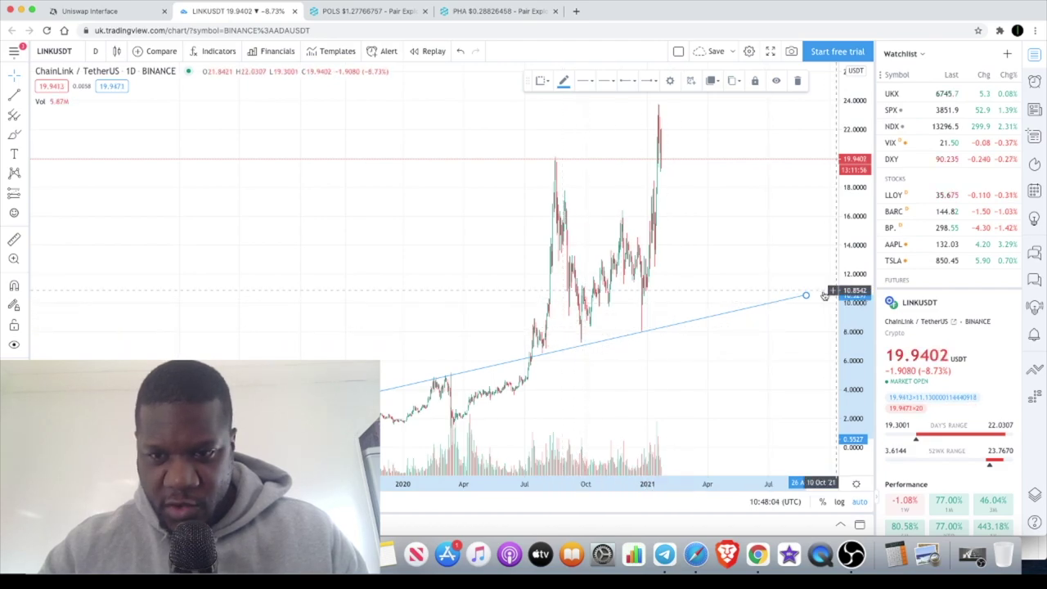
left_click_drag(807, 296, 811, 288)
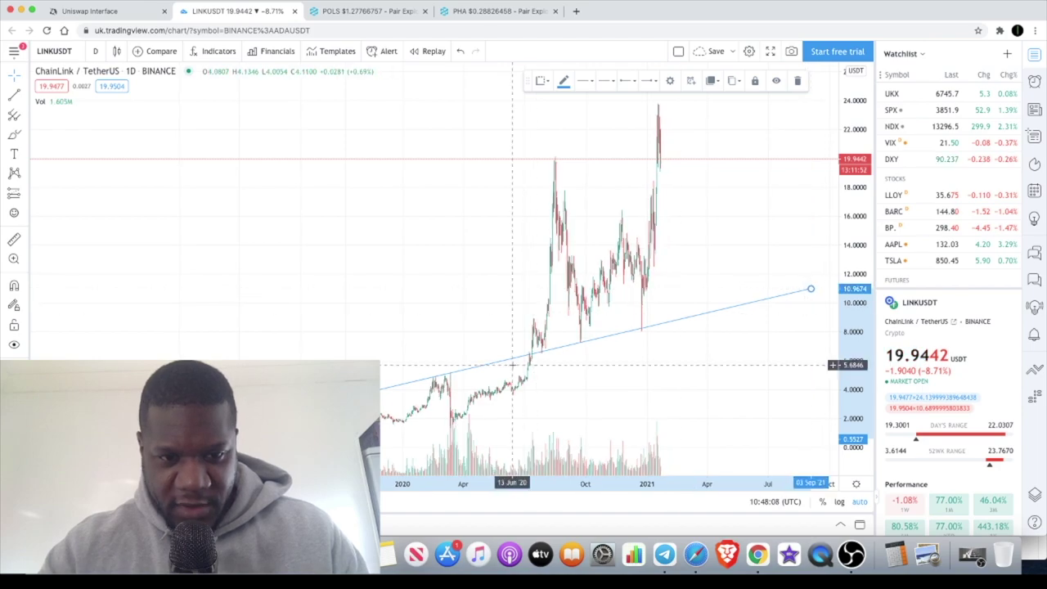
scroll(588, 339, "down", 2)
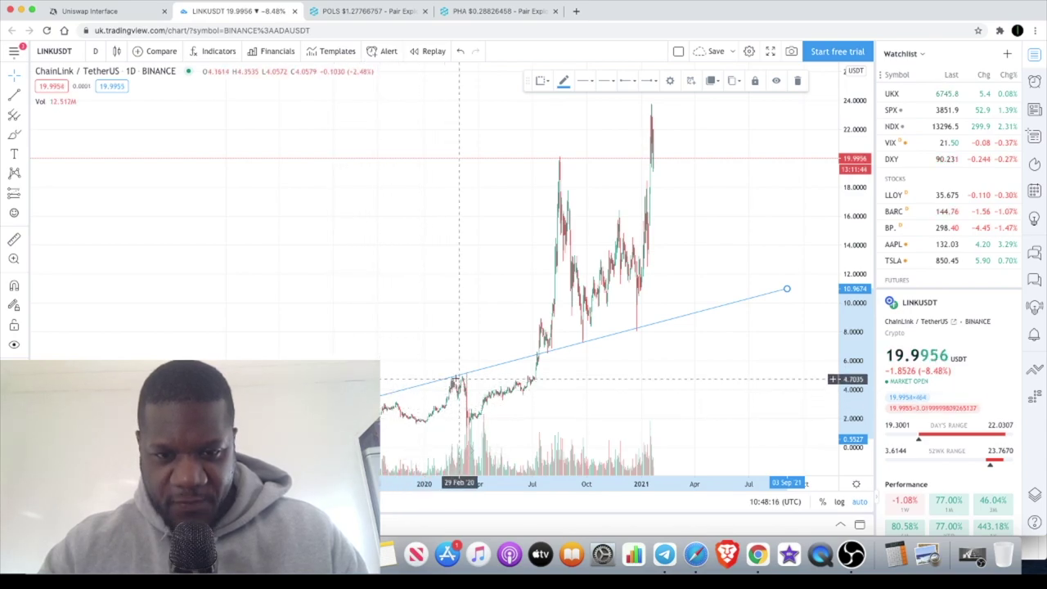
scroll(540, 368, "up", 3)
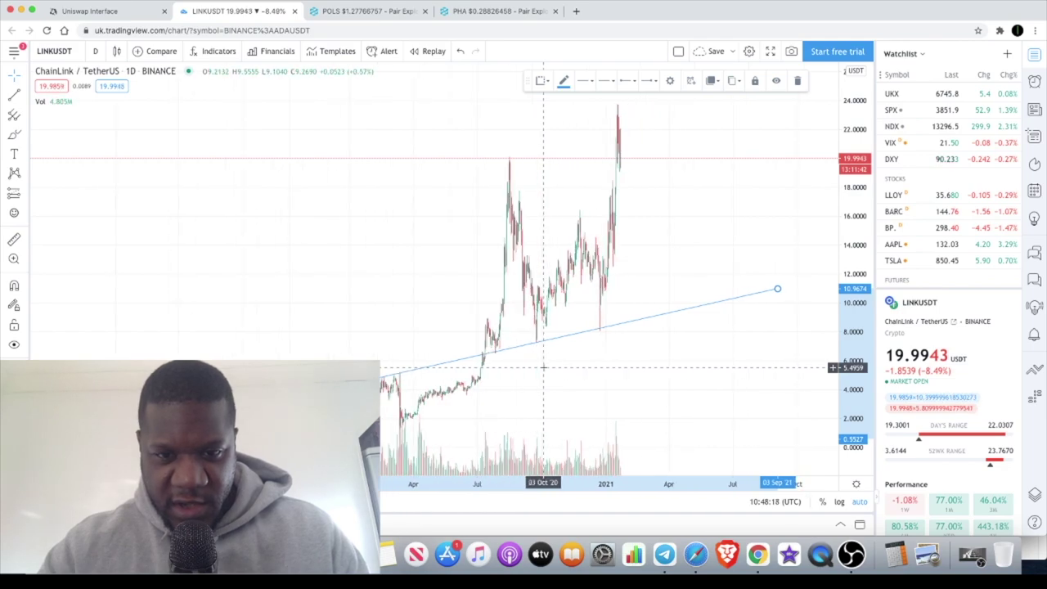
scroll(542, 368, "up", 1)
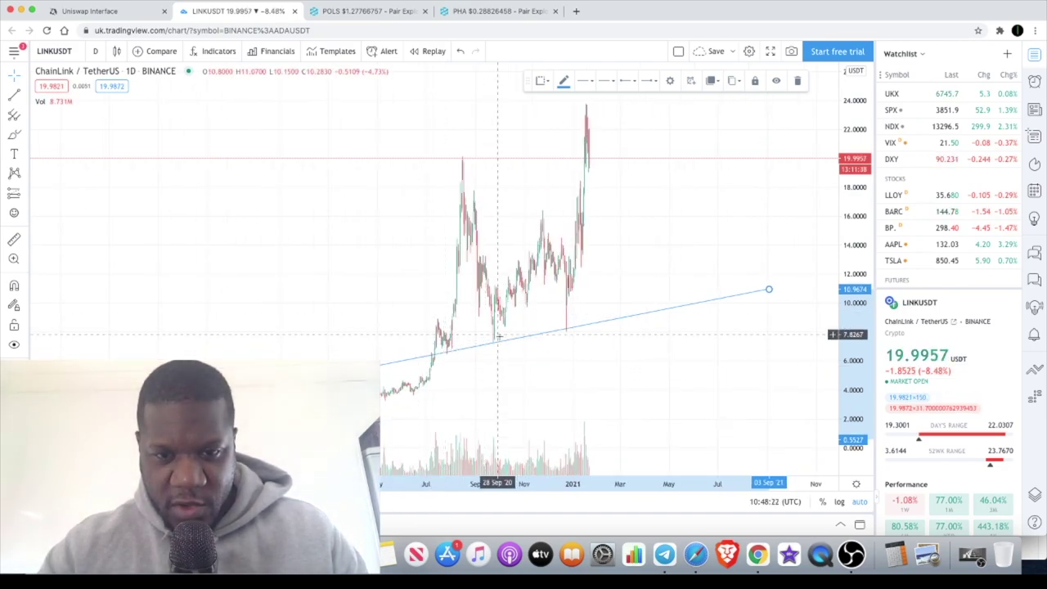
scroll(620, 312, "down", 5)
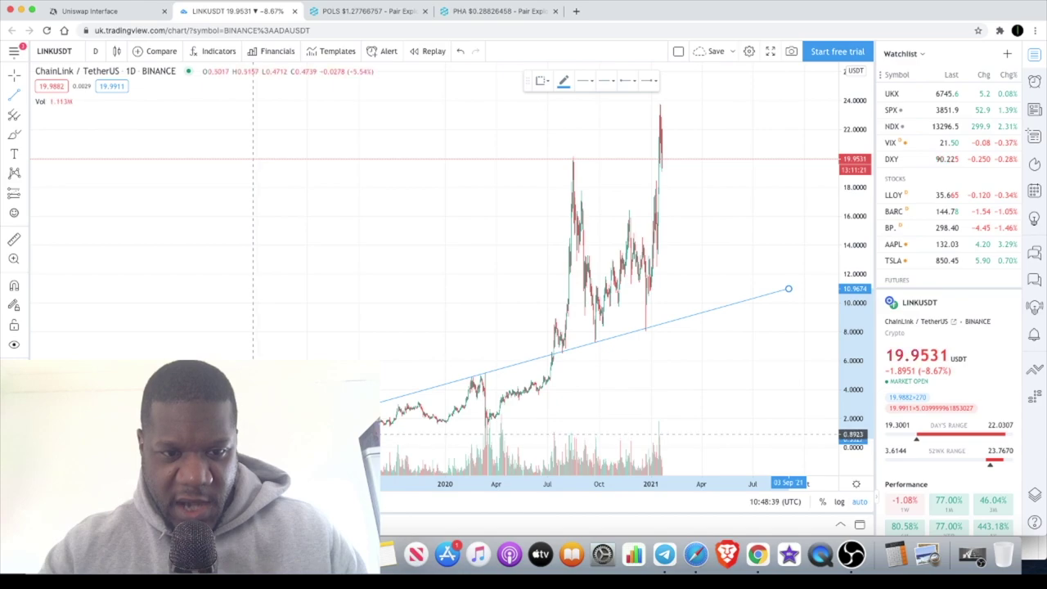
Draw a second rising trend line from the lower left up to about 21.12 in July 2021.
left_click(376, 362)
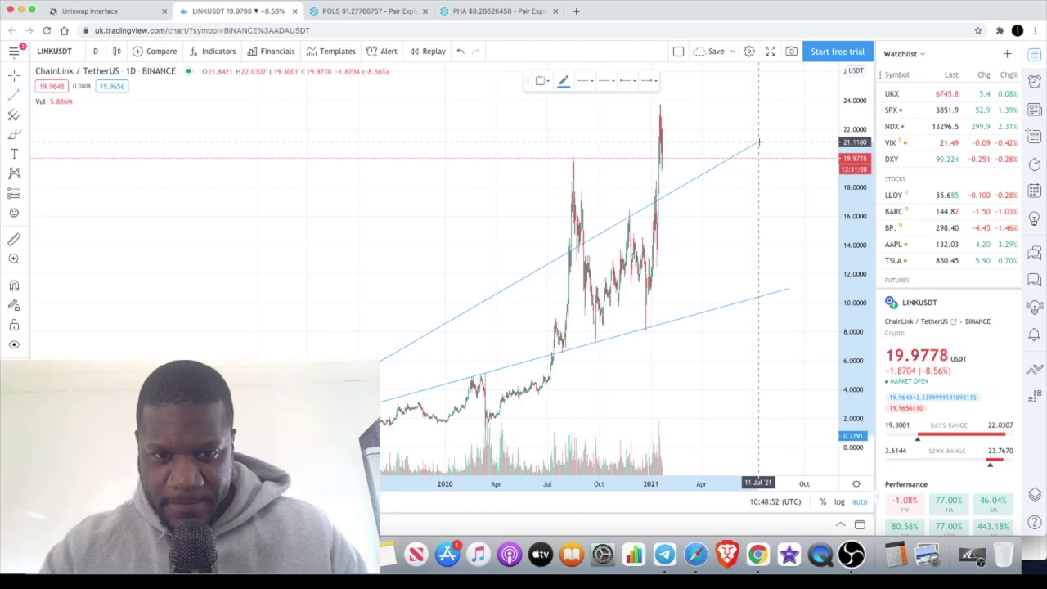
left_click(758, 142)
scroll(321, 412, "up", 3)
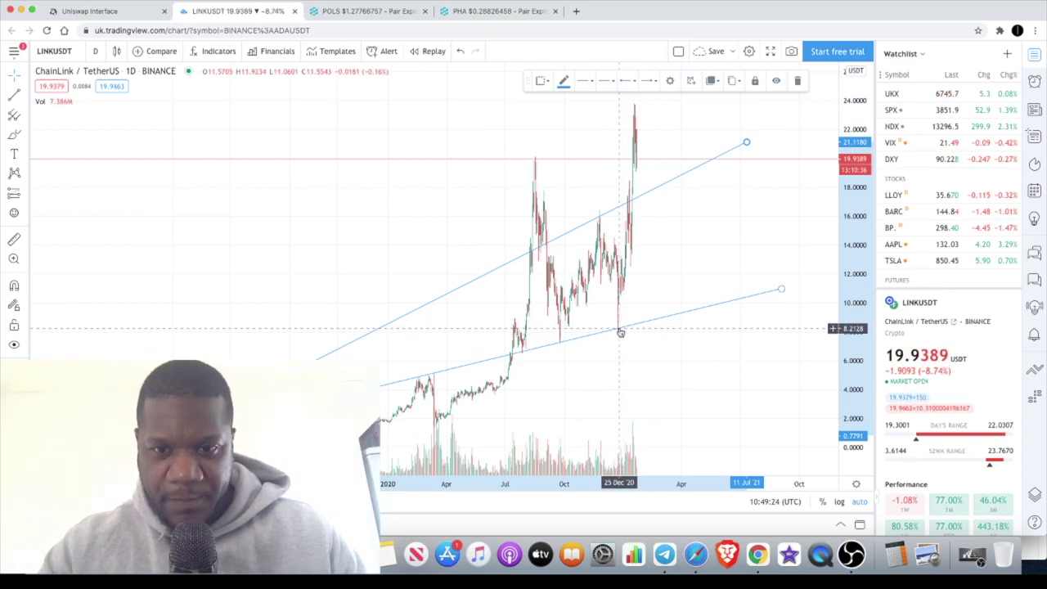
scroll(620, 332, "up", 2)
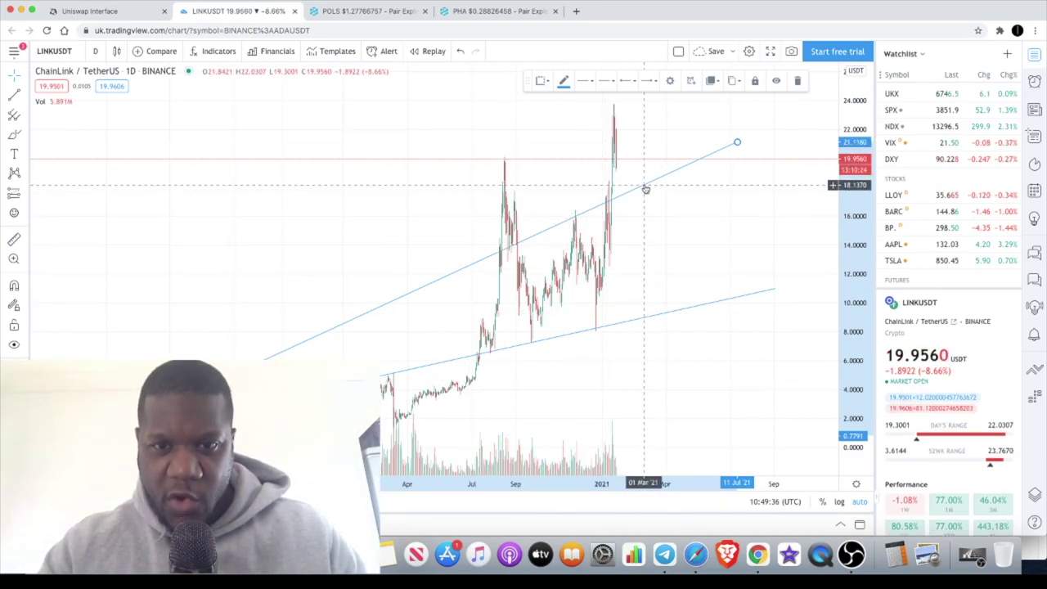
scroll(645, 188, "up", 5)
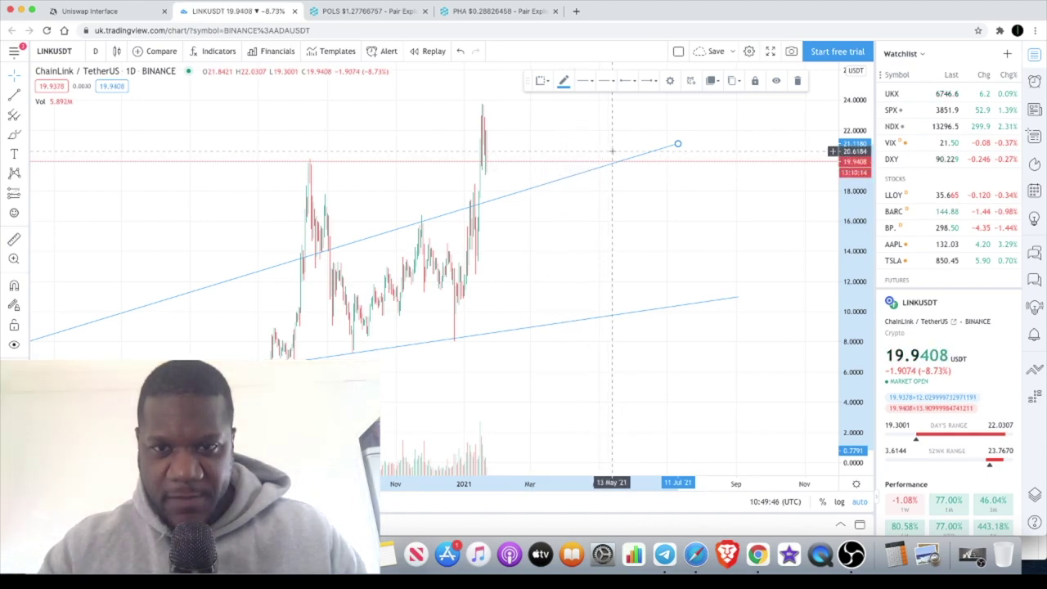
scroll(611, 152, "down", 3)
scroll(612, 153, "down", 1)
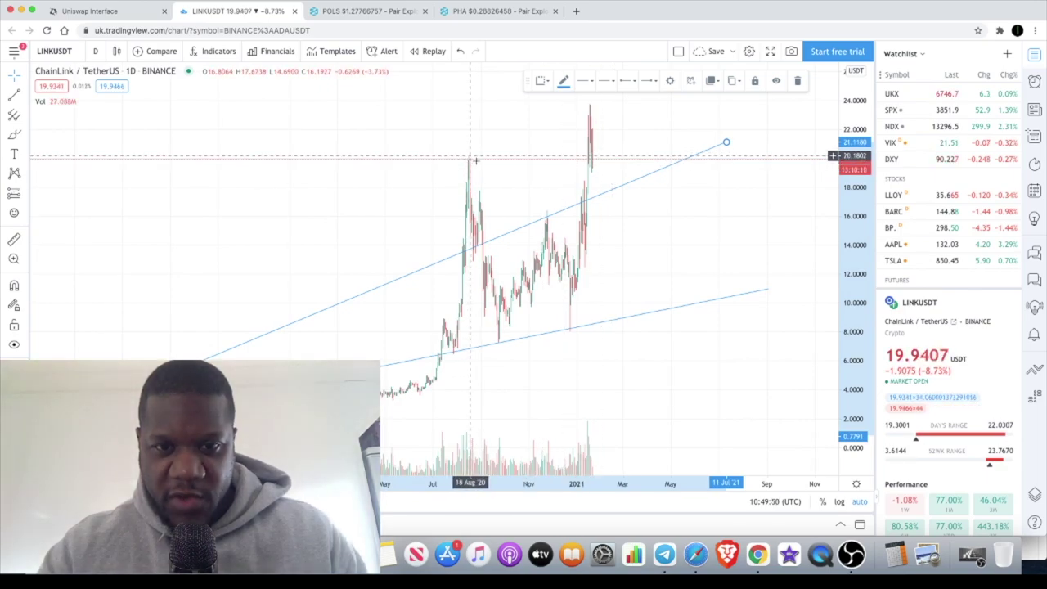
scroll(475, 161, "up", 3)
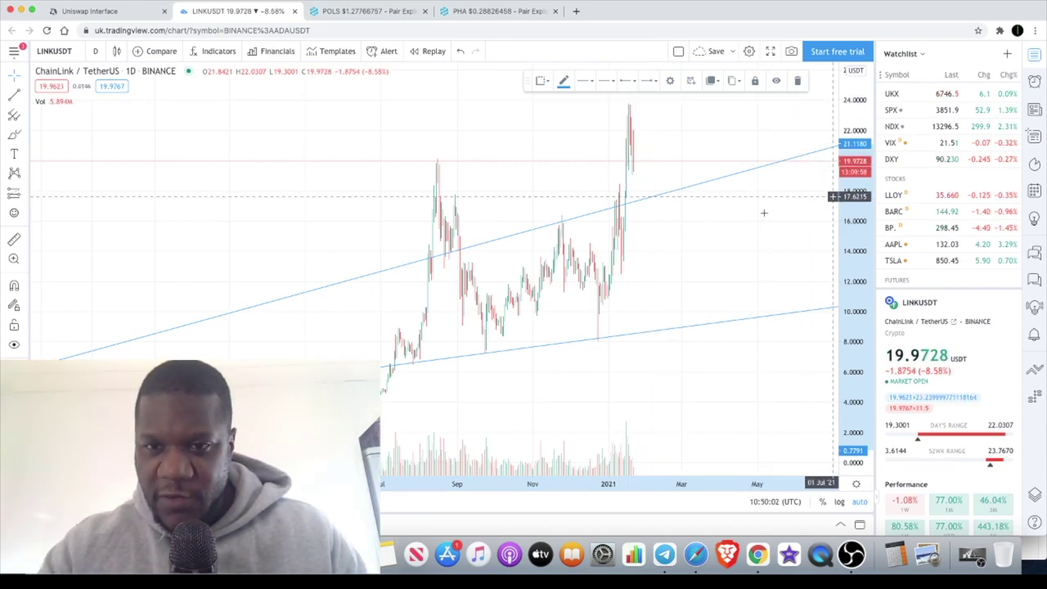
scroll(720, 229, "up", 5)
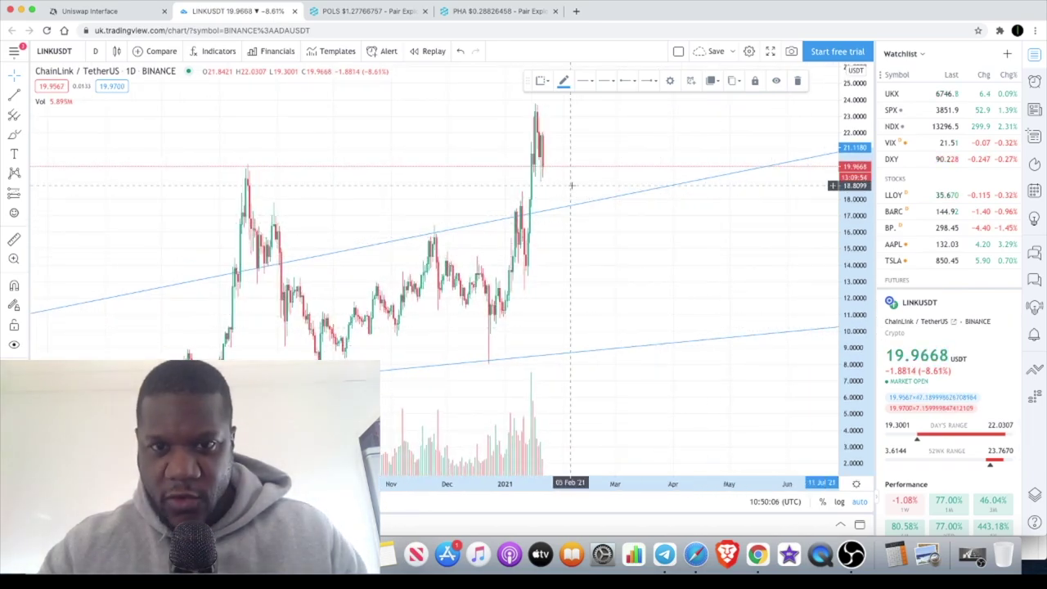
left_click_drag(857, 199, 857, 247)
scroll(717, 283, "down", 3)
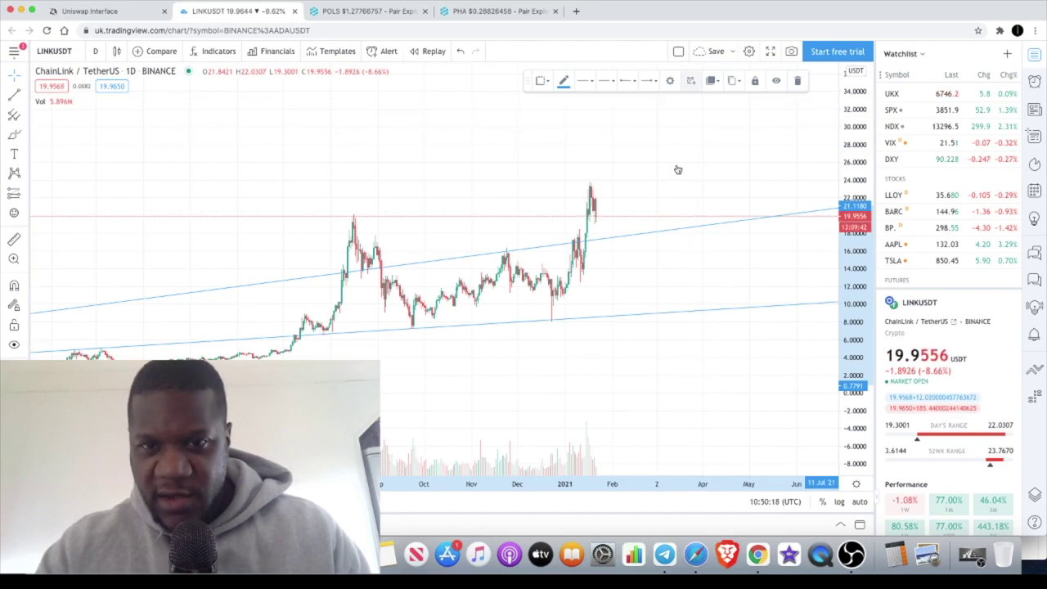
scroll(670, 175, "down", 5)
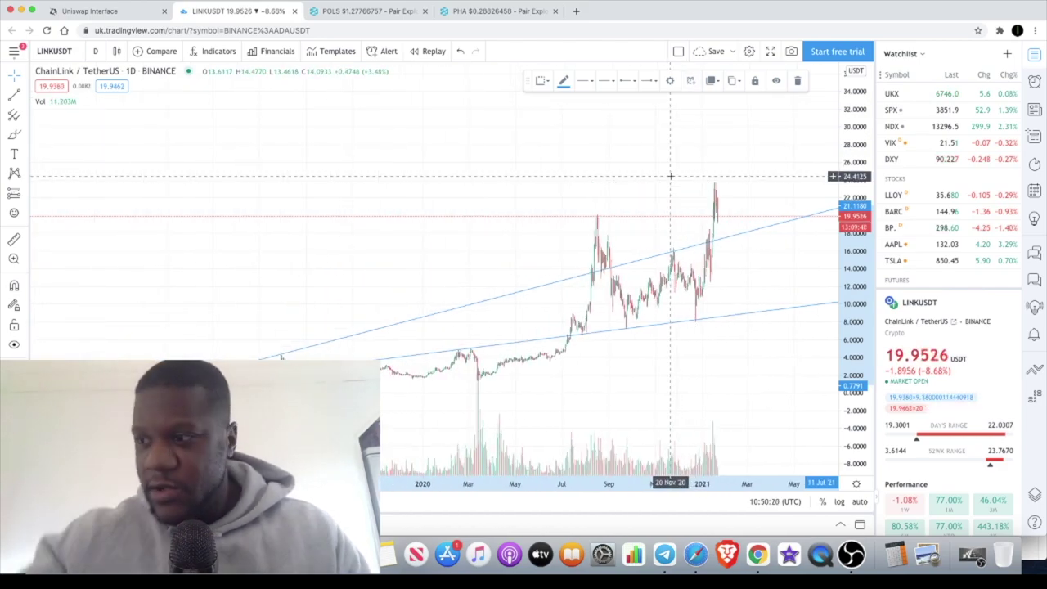
scroll(671, 175, "down", 1)
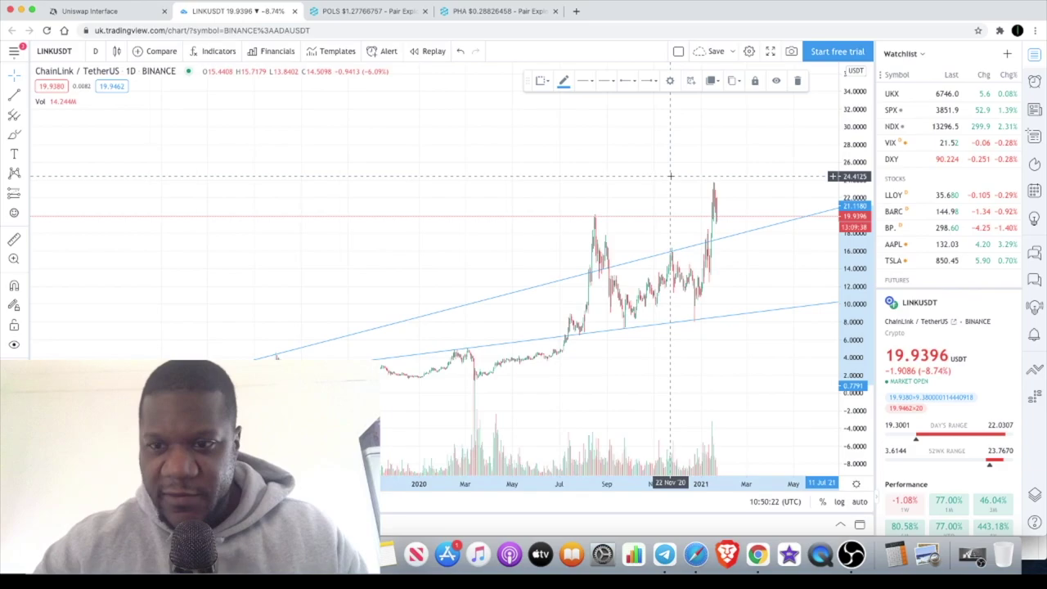
scroll(670, 175, "up", 4)
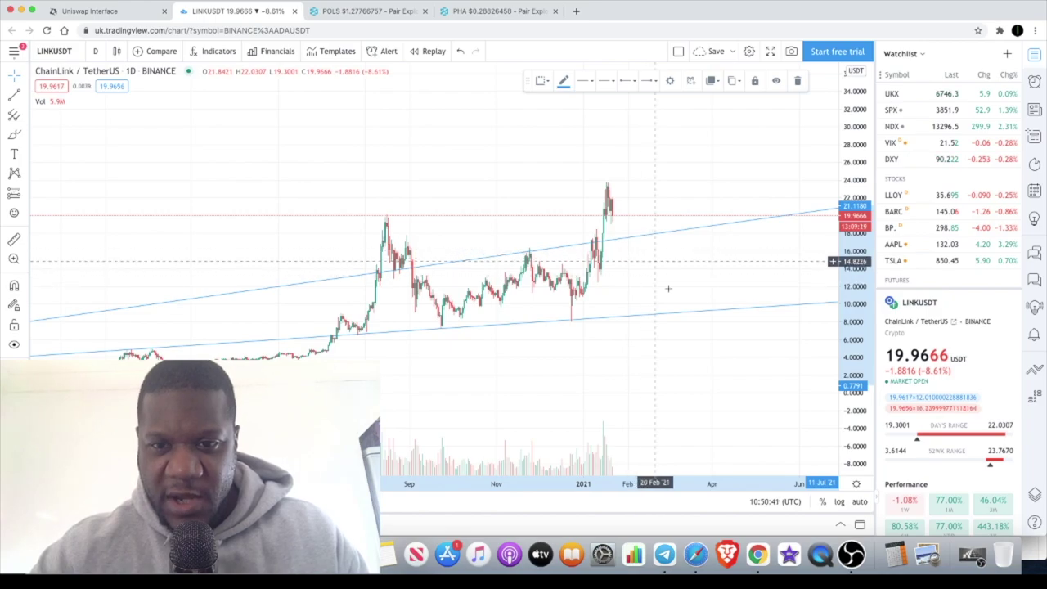
scroll(713, 292, "down", 4)
scroll(715, 292, "up", 4)
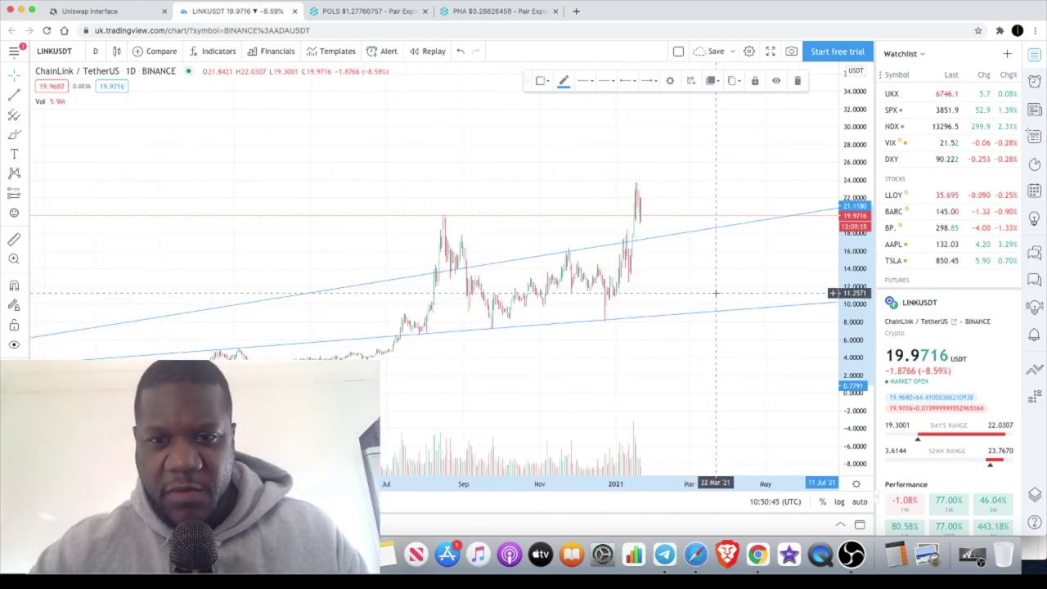
scroll(715, 292, "down", 1)
scroll(654, 249, "up", 1)
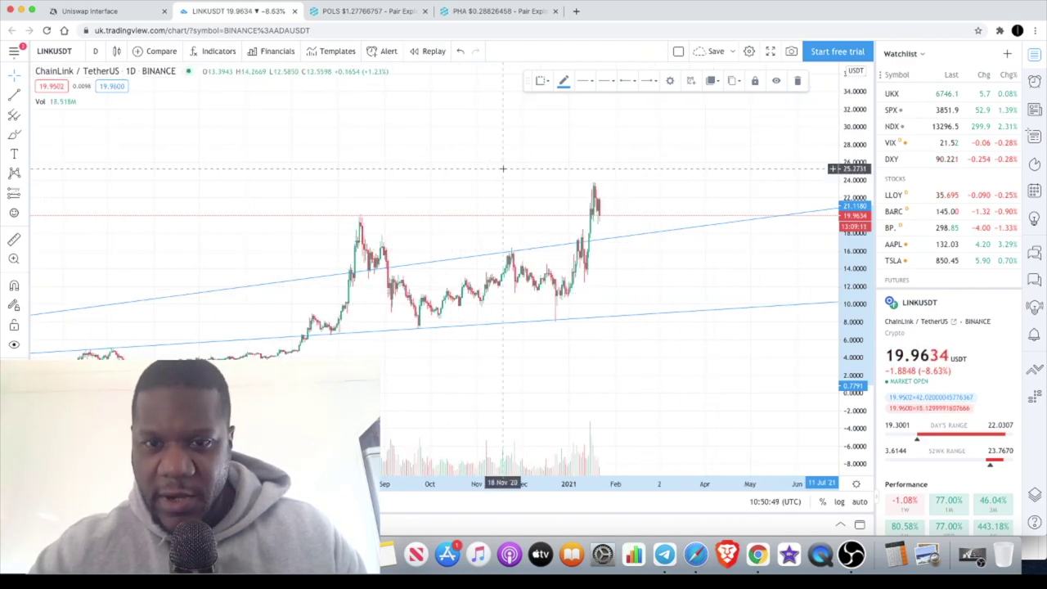
scroll(628, 204, "up", 2)
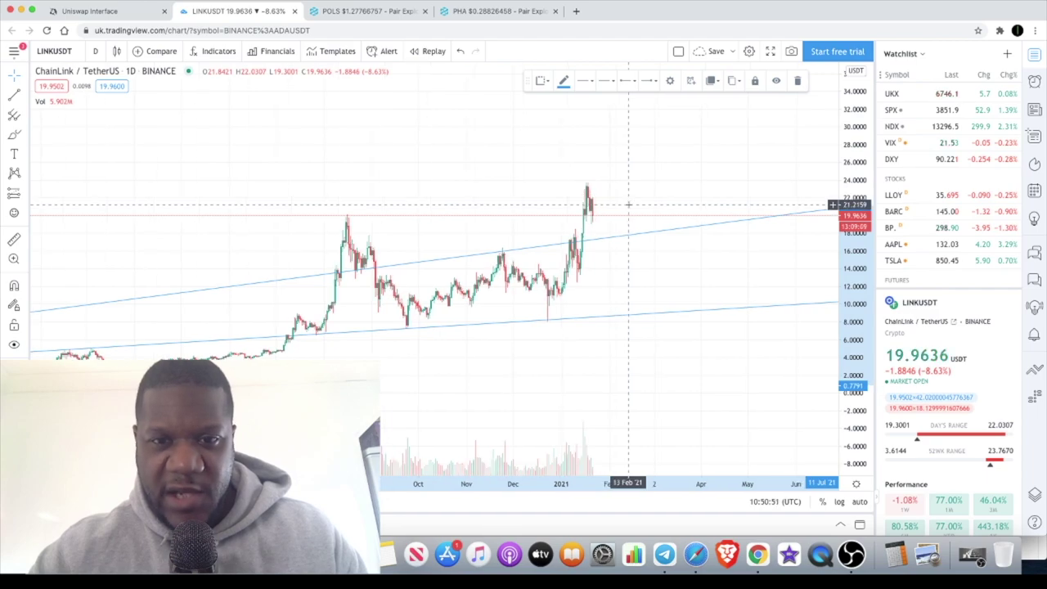
left_click(73, 52)
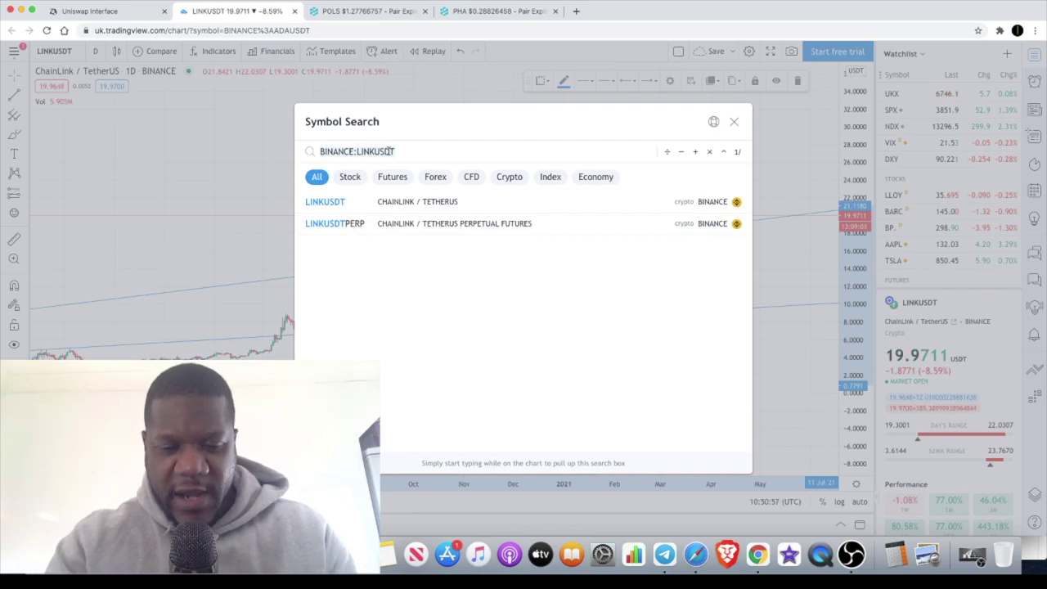
Search CHAINLINK and load the LINKBTC ChainLink / Bitcoin chart from Binance.
type("CHAINLI")
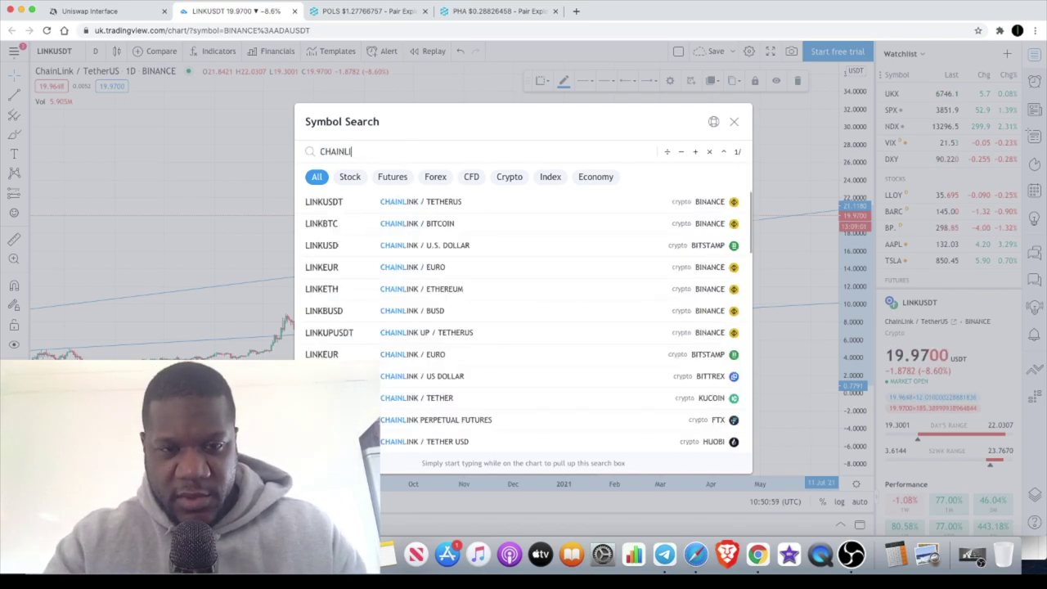
type("NK")
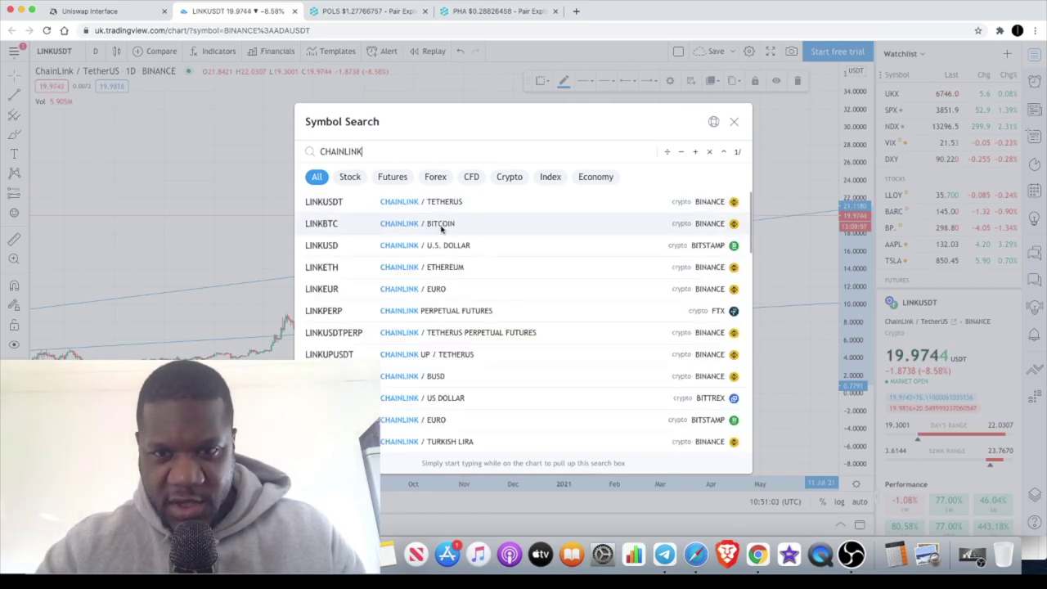
left_click(441, 230)
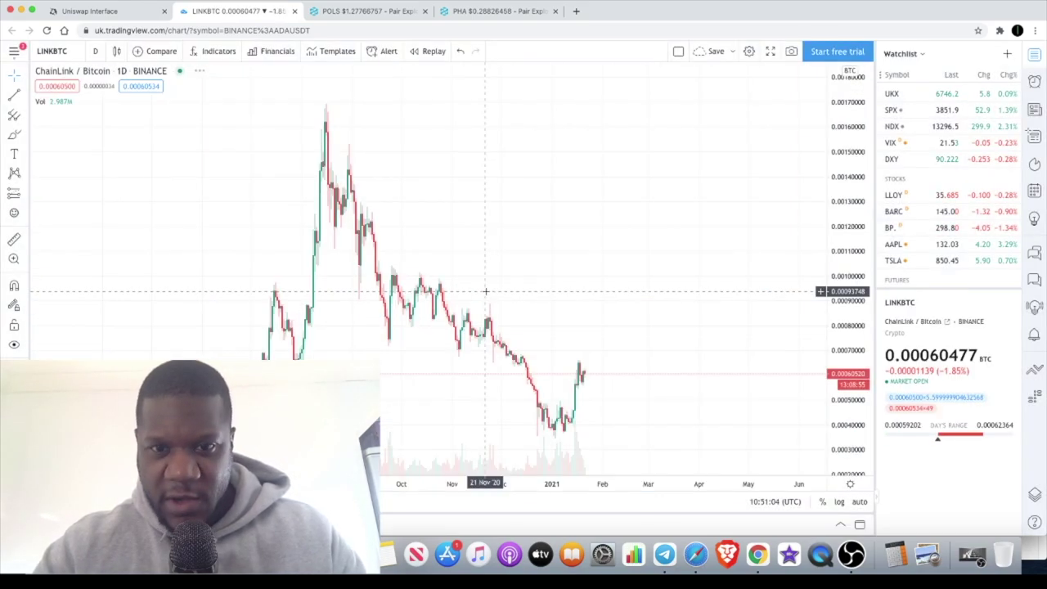
scroll(484, 294, "left", 5)
scroll(484, 298, "right", 5)
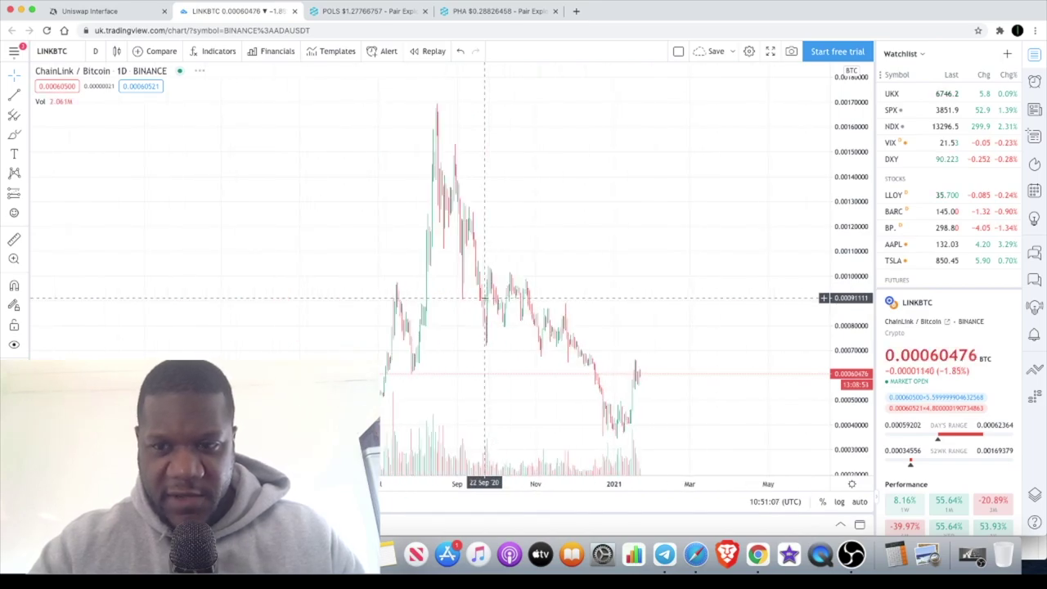
scroll(516, 341, "left", 5)
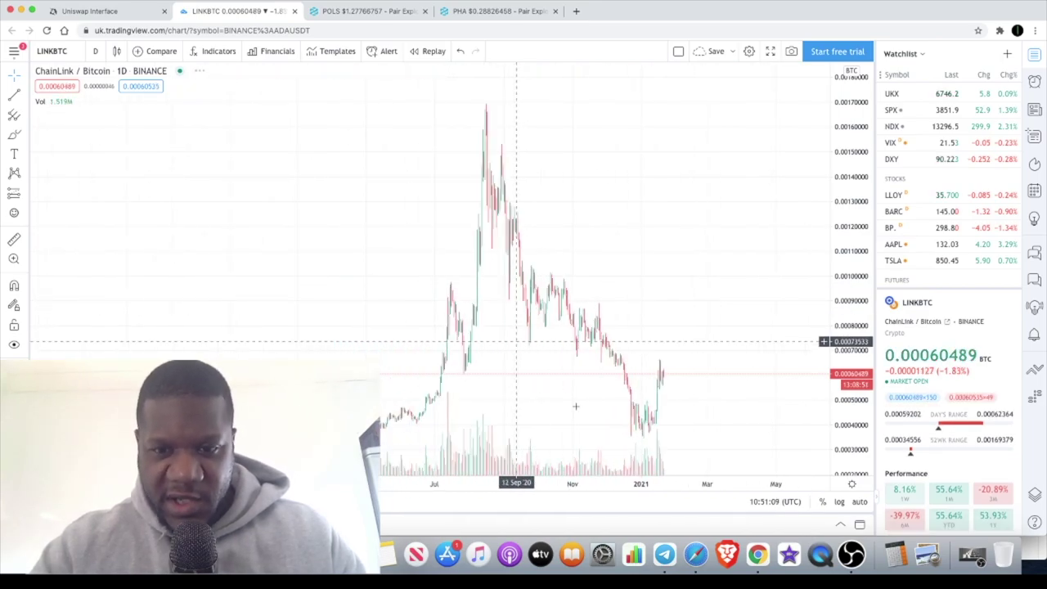
scroll(636, 423, "right", 3)
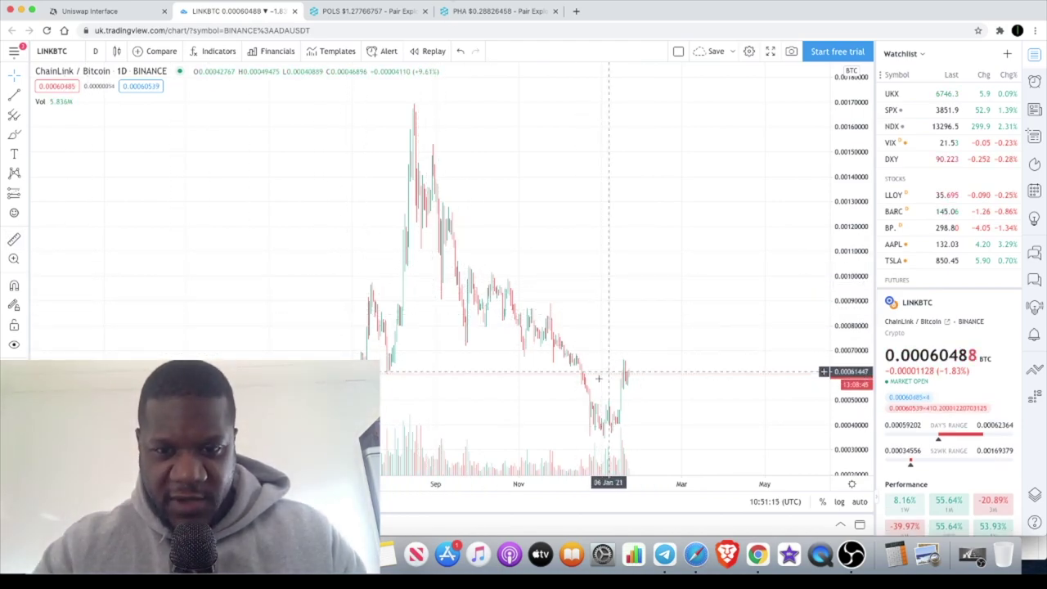
scroll(613, 385, "up", 5)
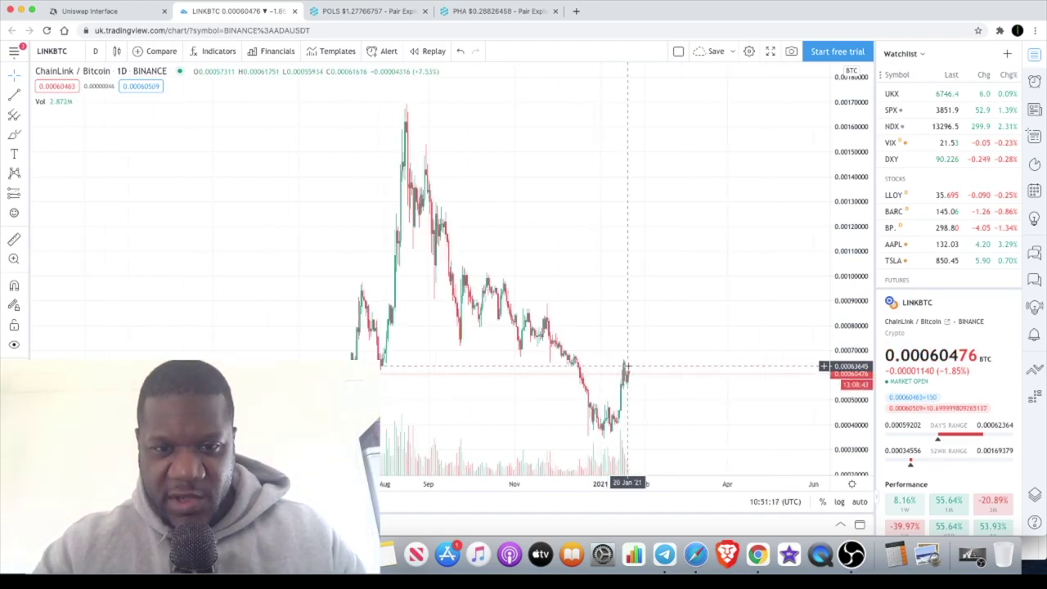
scroll(489, 285, "up", 1)
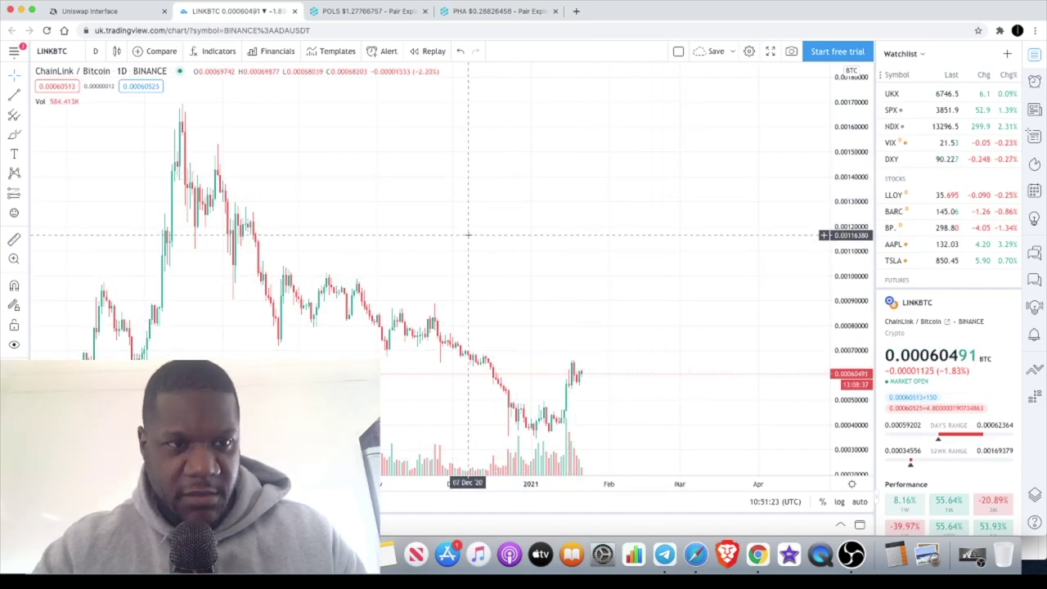
scroll(467, 234, "down", 4)
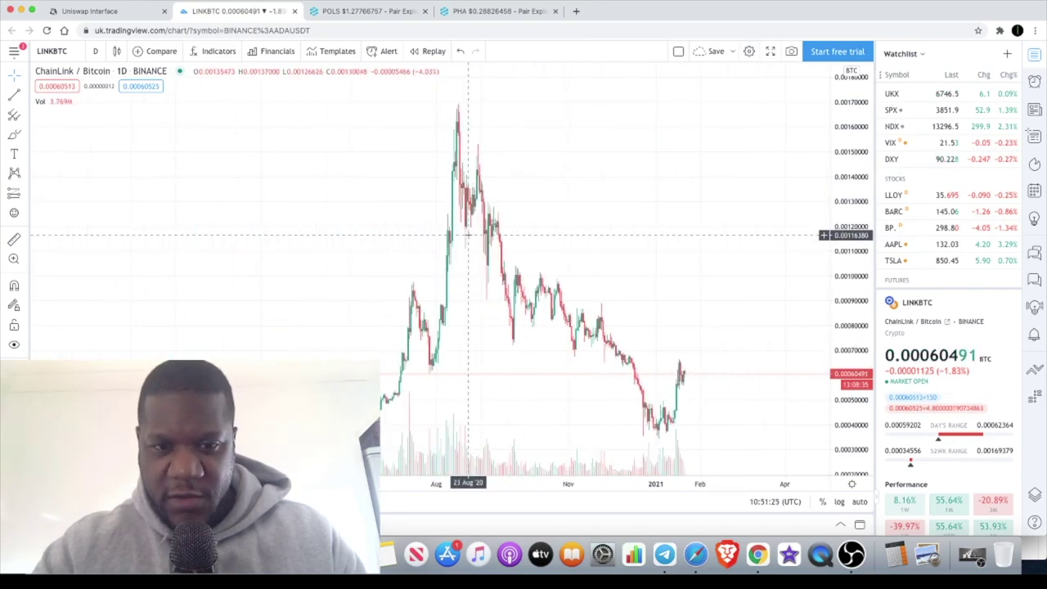
scroll(468, 235, "up", 2)
scroll(468, 245, "up", 2)
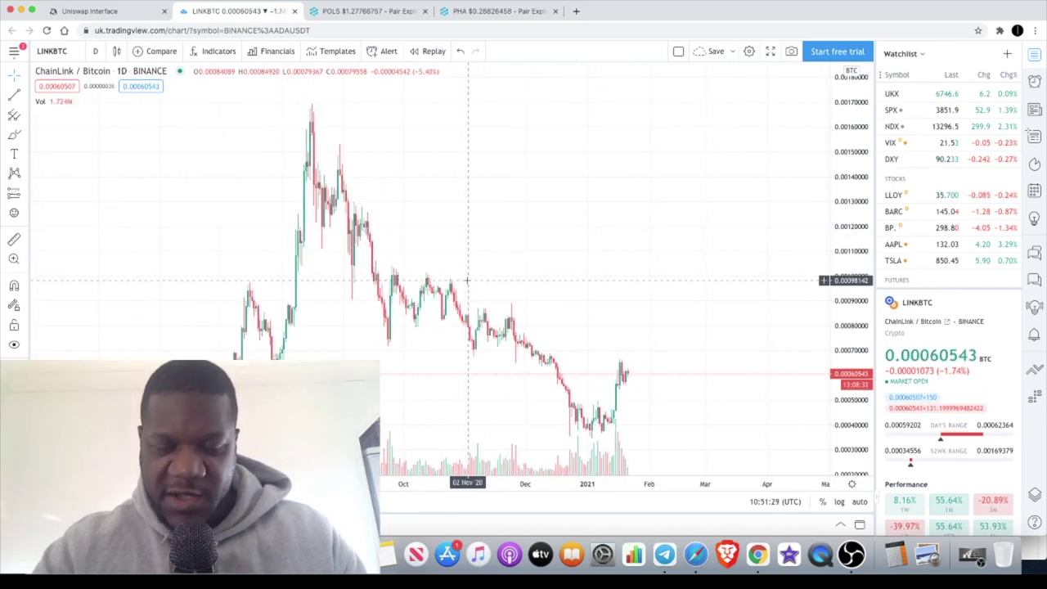
scroll(467, 281, "up", 1)
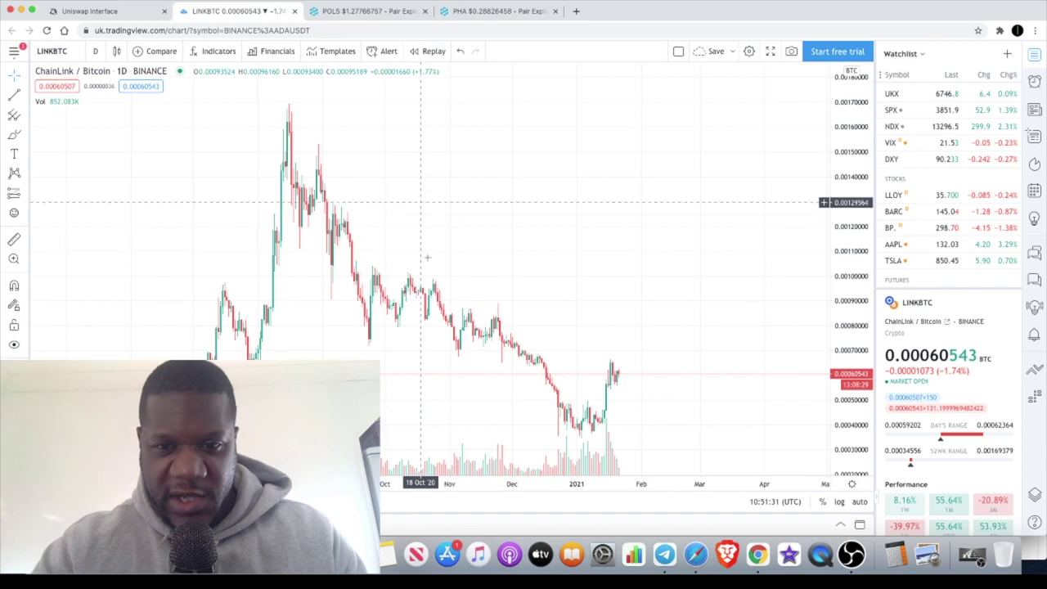
scroll(439, 333, "down", 5)
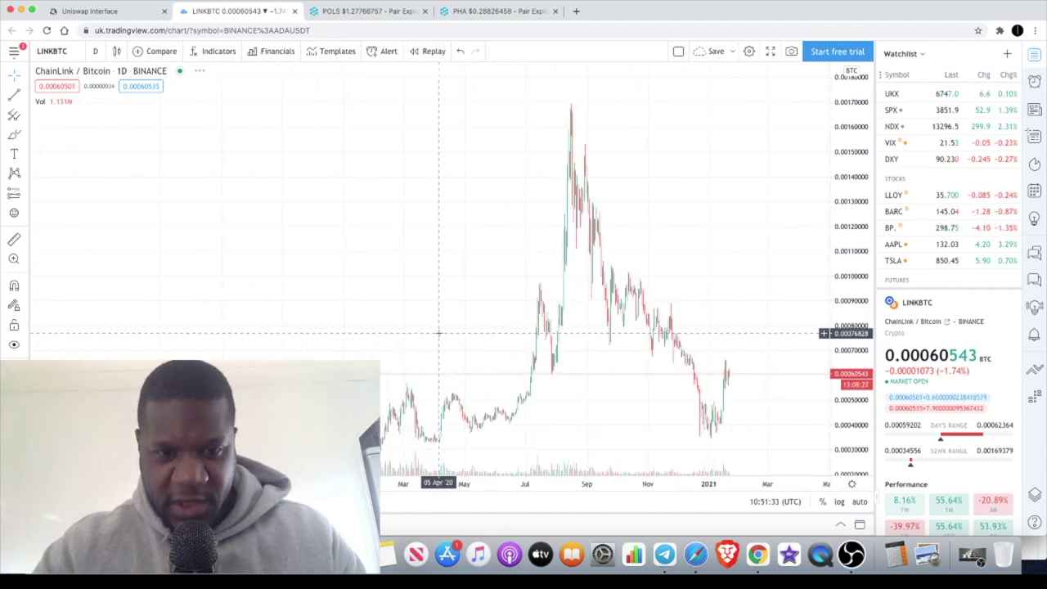
scroll(439, 333, "down", 4)
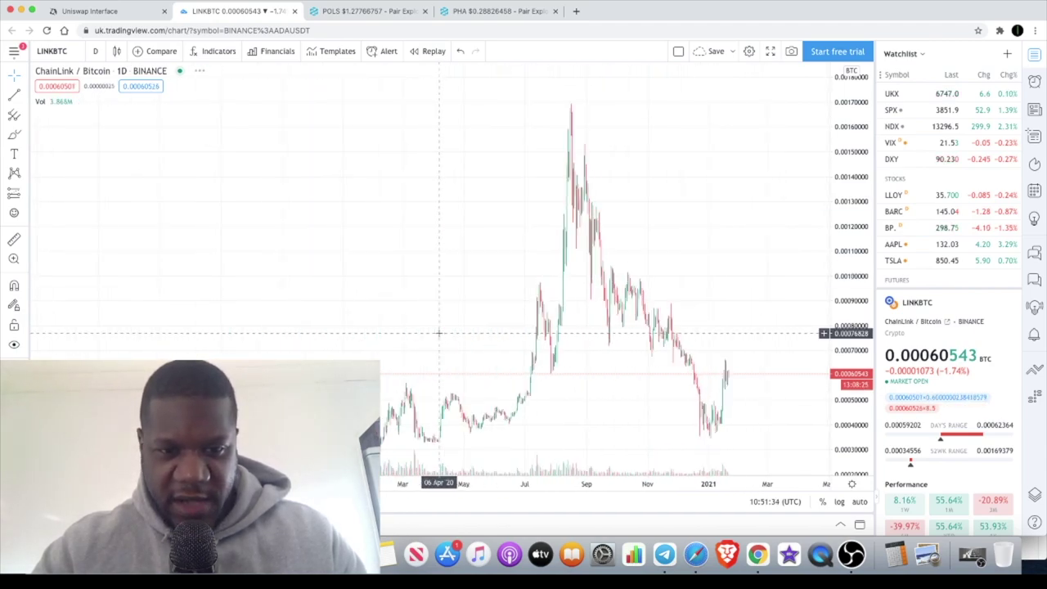
scroll(439, 333, "up", 5)
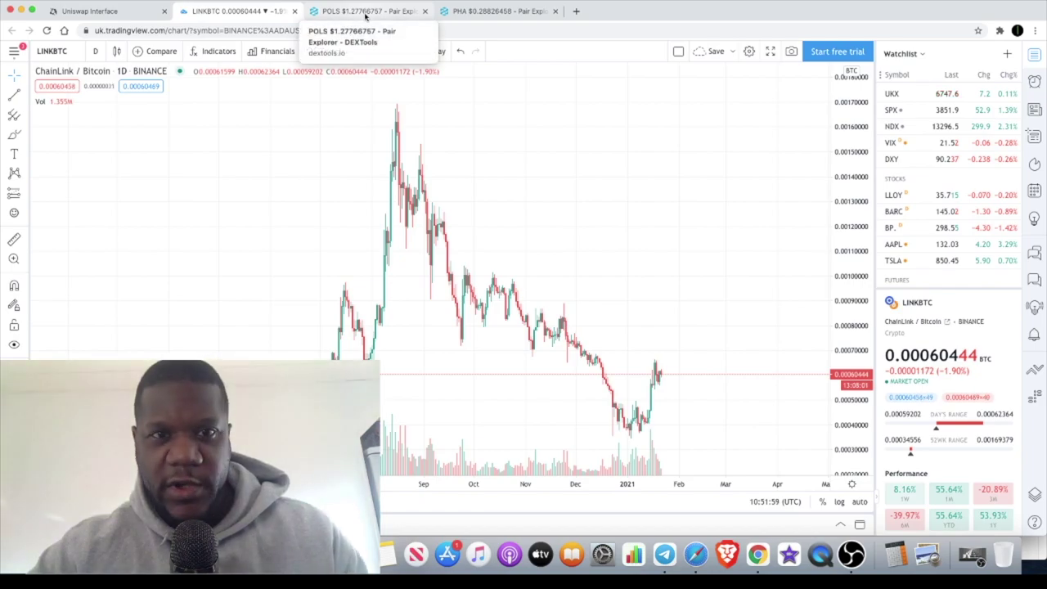
Switch to the POLS browser tab and look over the DEXTools ETH/POLS 4h chart.
left_click(365, 12)
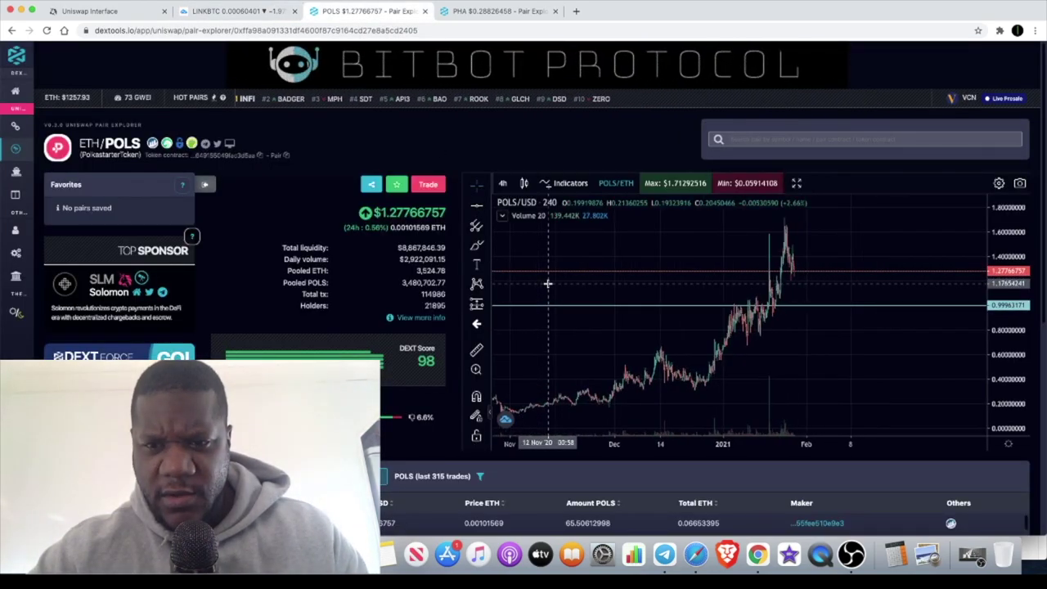
scroll(547, 282, "up", 2)
scroll(547, 283, "down", 4)
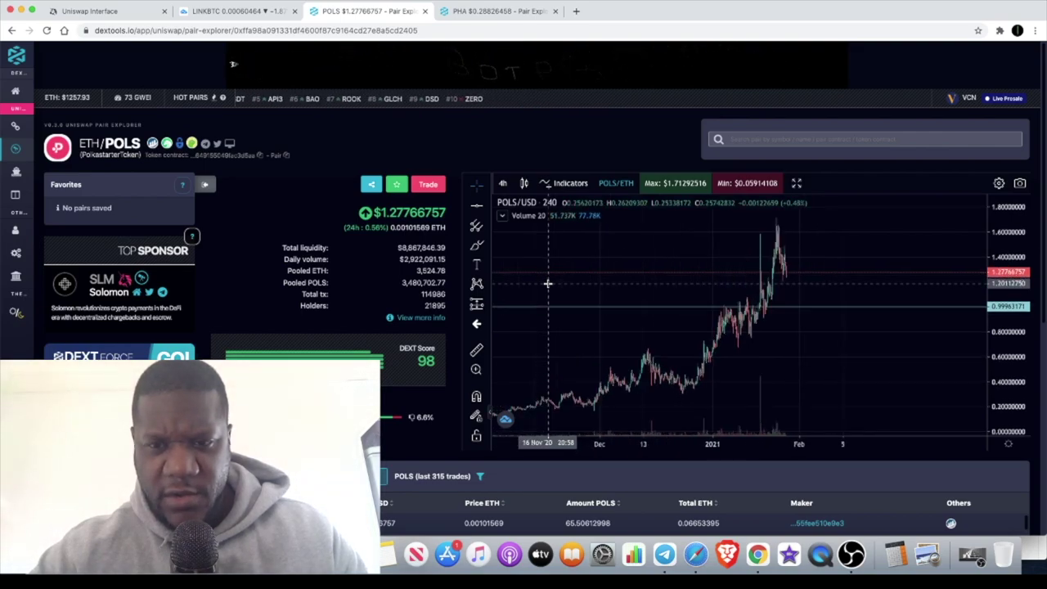
scroll(547, 283, "up", 3)
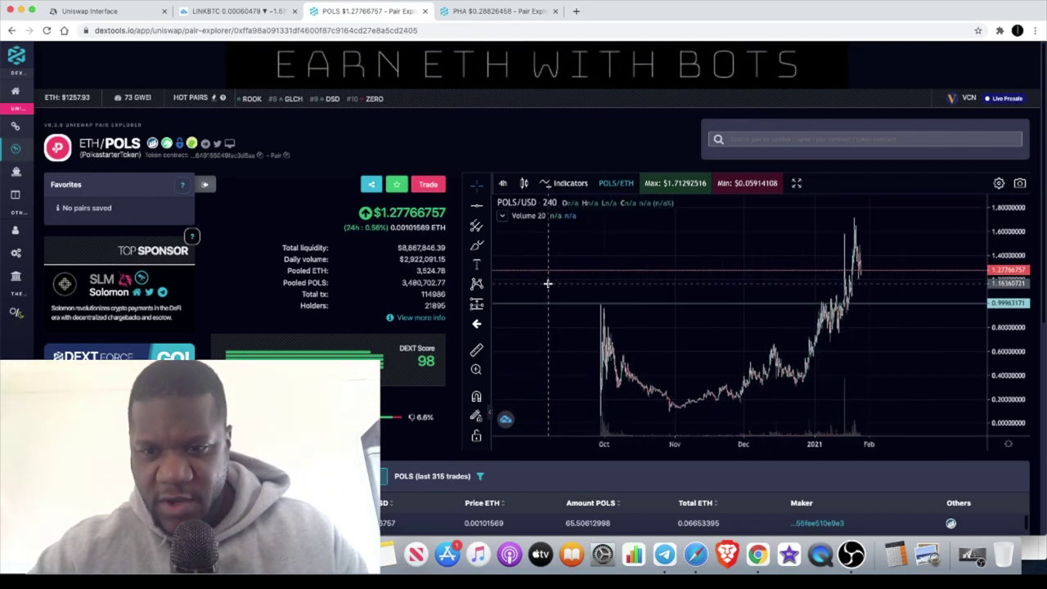
scroll(548, 283, "down", 4)
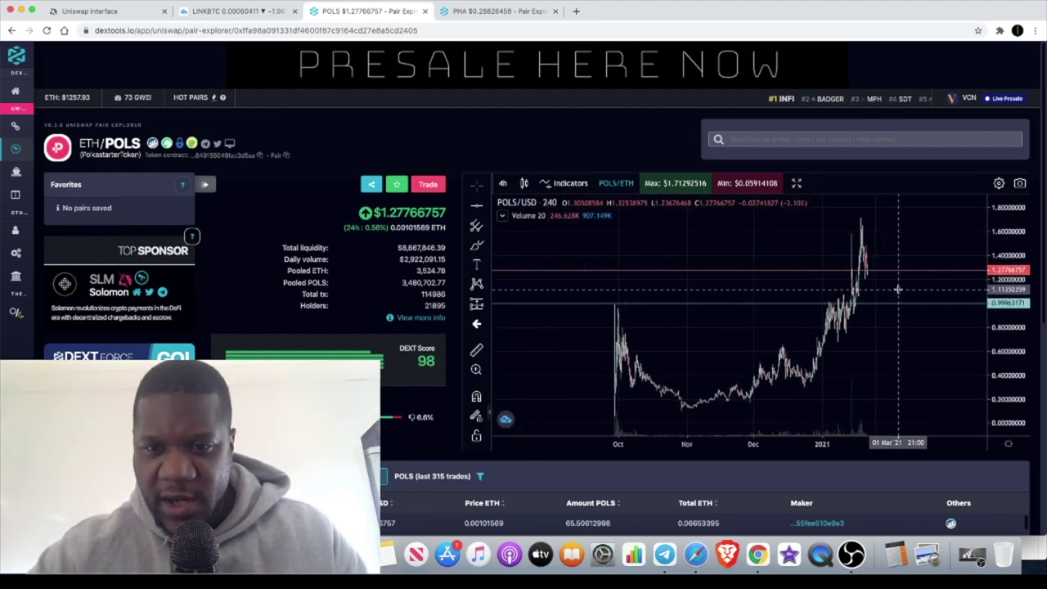
scroll(897, 290, "up", 3)
scroll(897, 289, "up", 3)
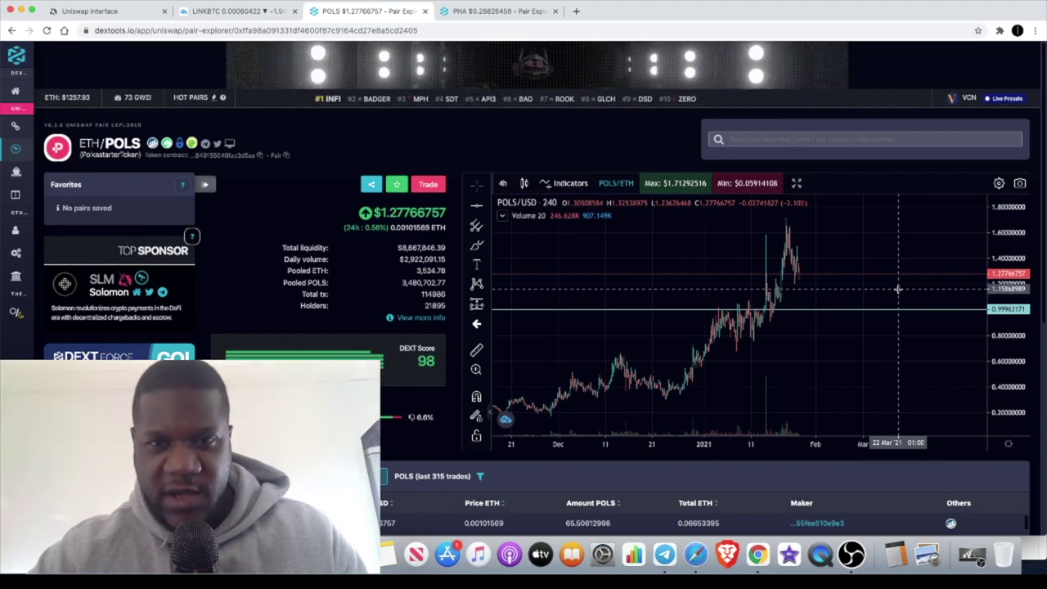
scroll(897, 289, "up", 2)
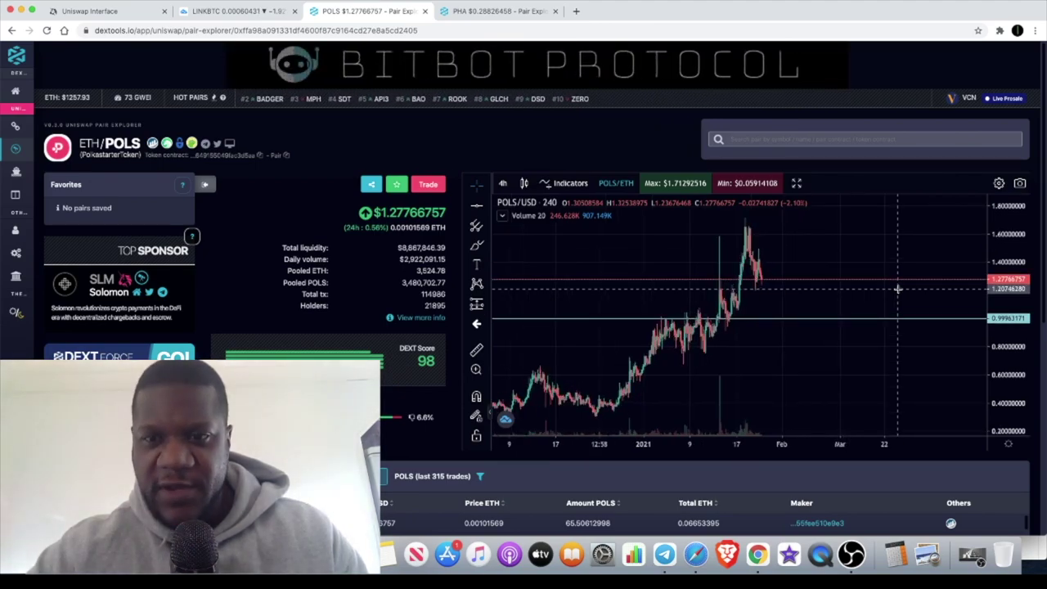
scroll(897, 290, "down", 3)
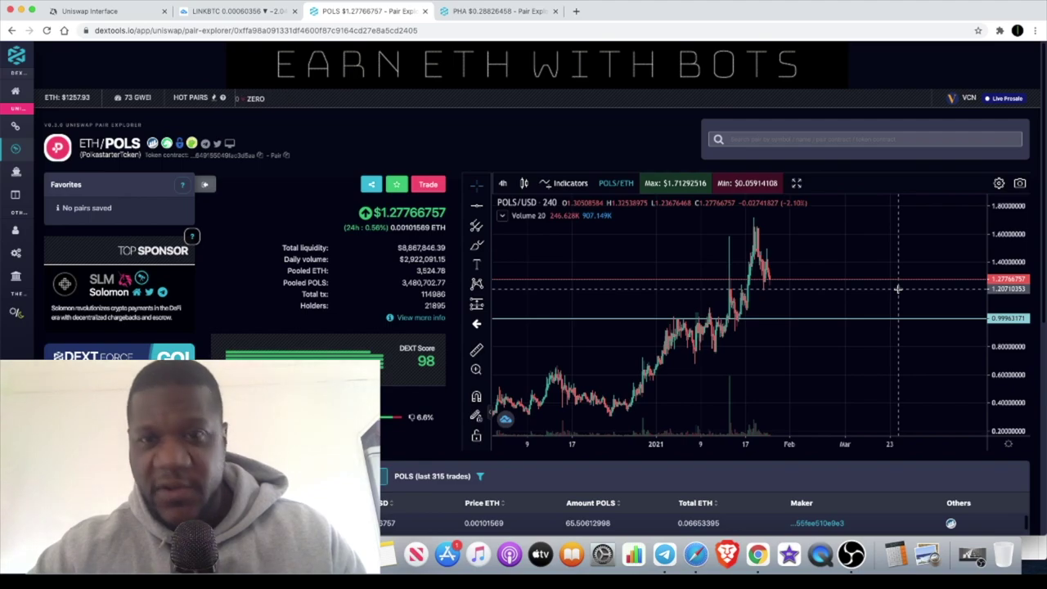
scroll(897, 289, "down", 1)
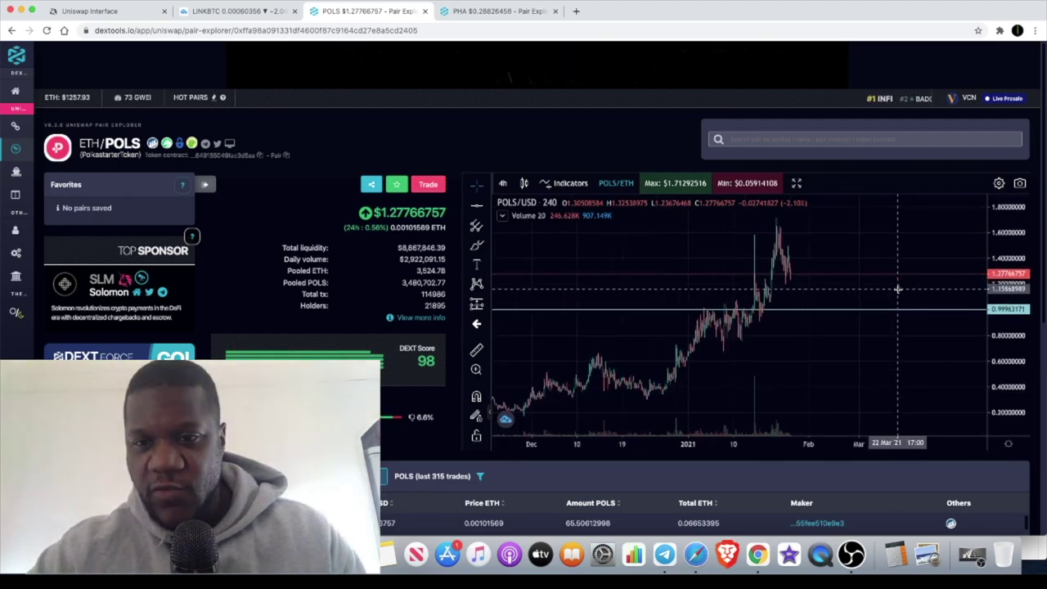
scroll(897, 289, "down", 4)
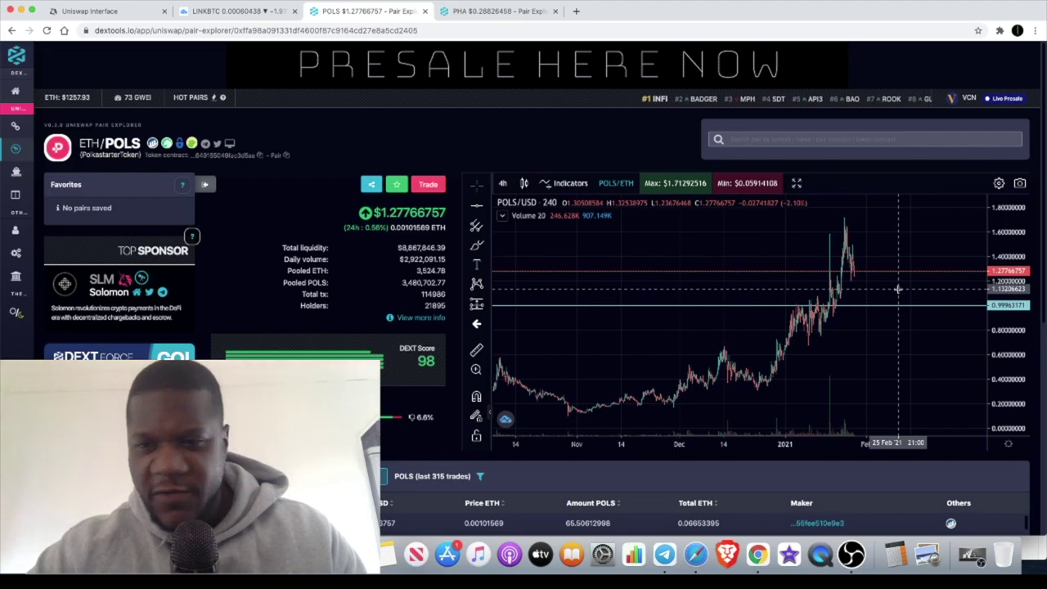
Widen the POLS price scale to roughly −0.5 to 2.0.
left_click_drag(1017, 229, 1012, 278)
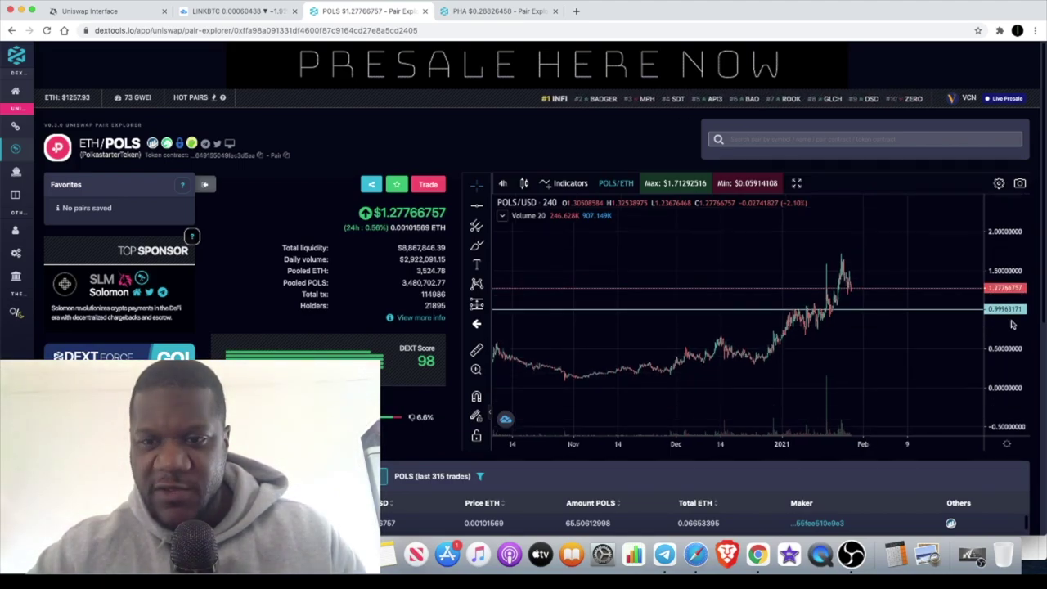
scroll(944, 312, "up", 1)
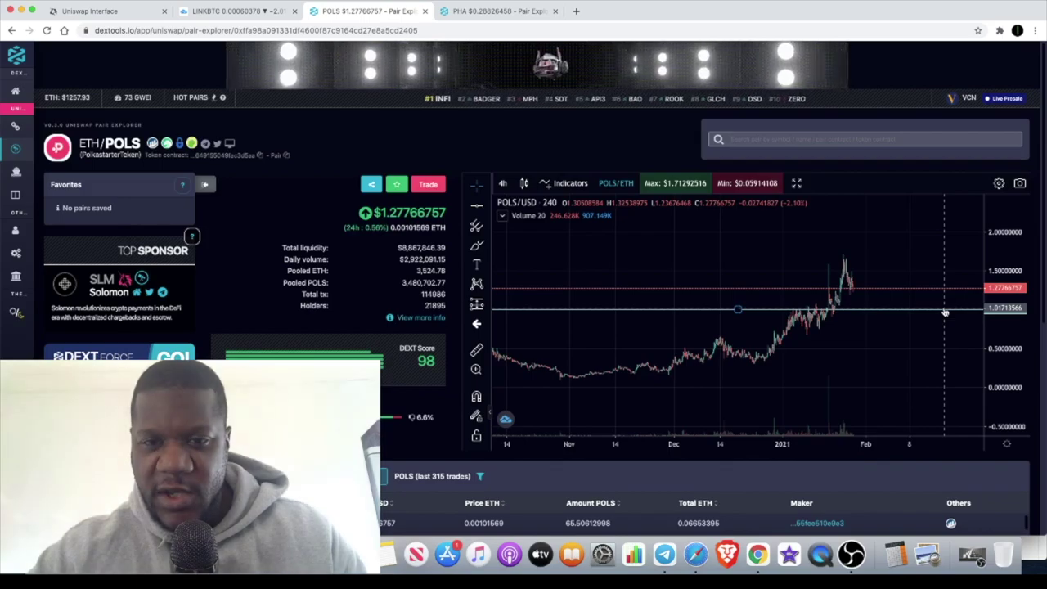
scroll(944, 313, "down", 3)
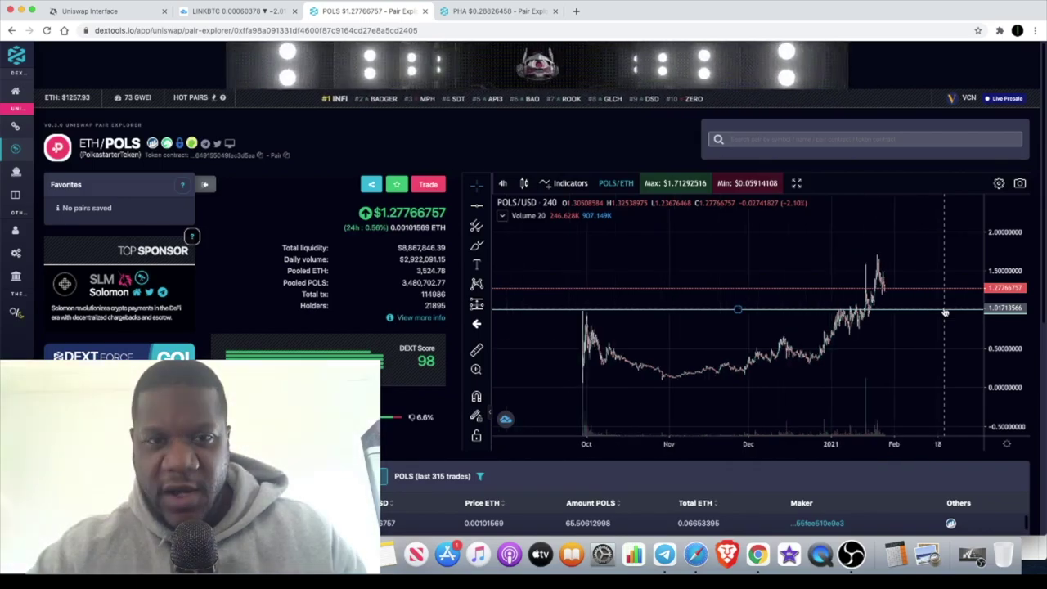
scroll(944, 312, "up", 3)
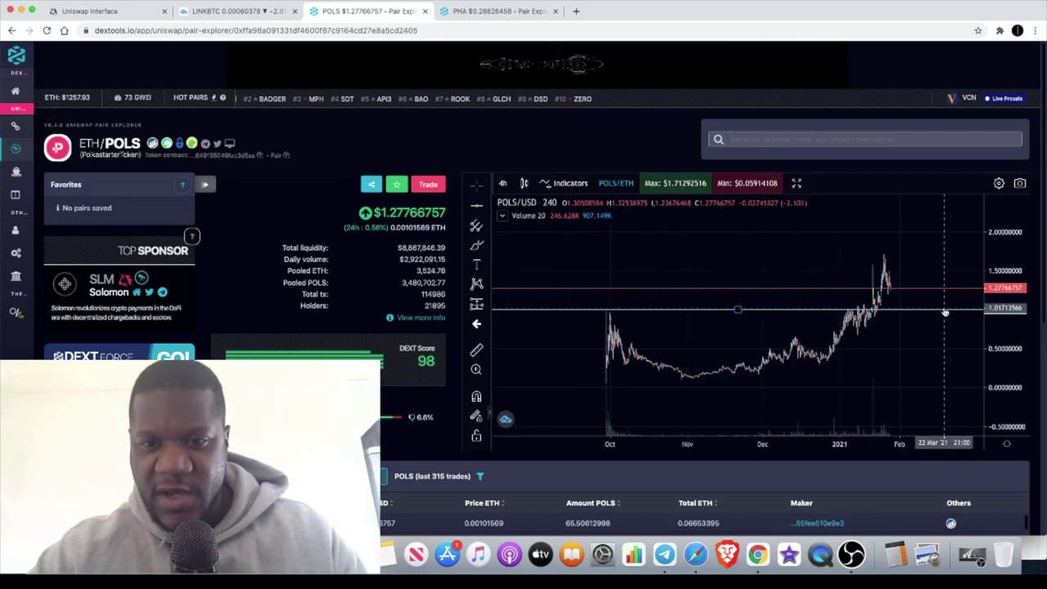
scroll(944, 312, "up", 2)
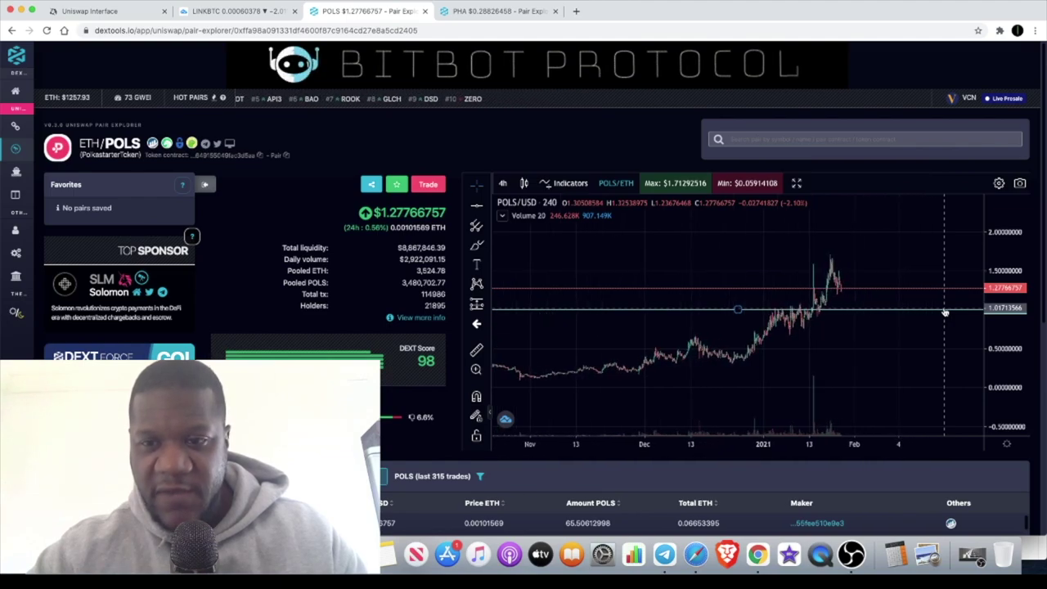
scroll(944, 313, "down", 1)
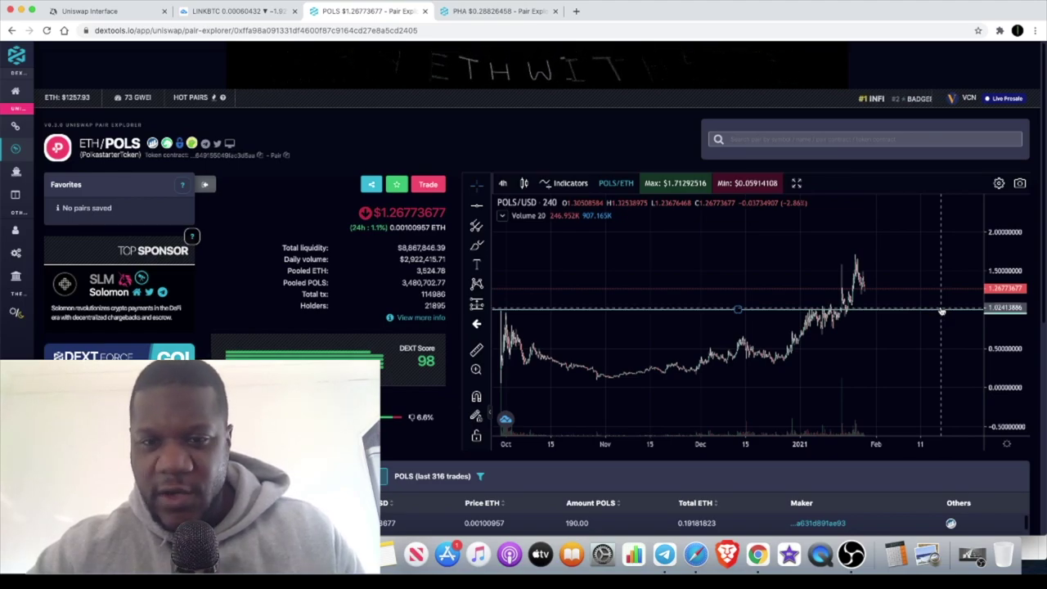
Zoom the POLS chart in on the January rally, then move to the PHA pair tab.
scroll(942, 312, "up", 3)
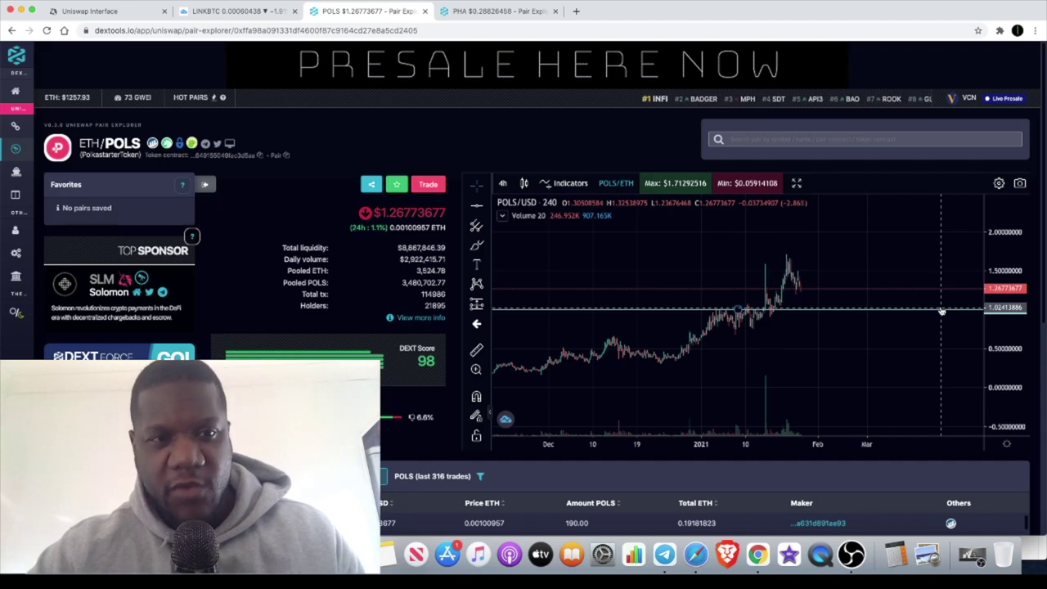
scroll(941, 311, "down", 3)
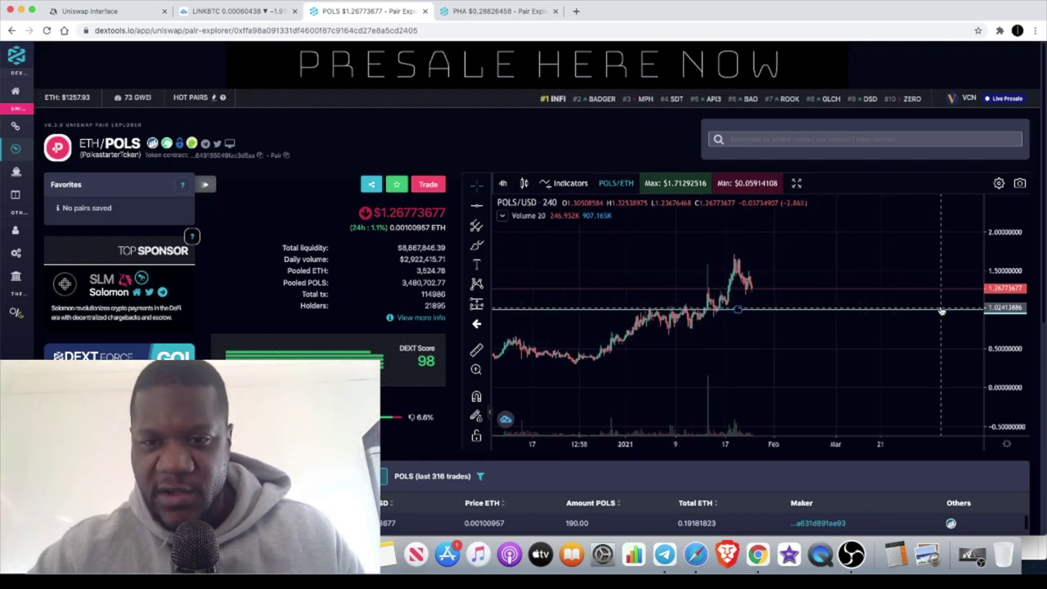
scroll(857, 314, "down", 2)
scroll(857, 314, "down", 2)
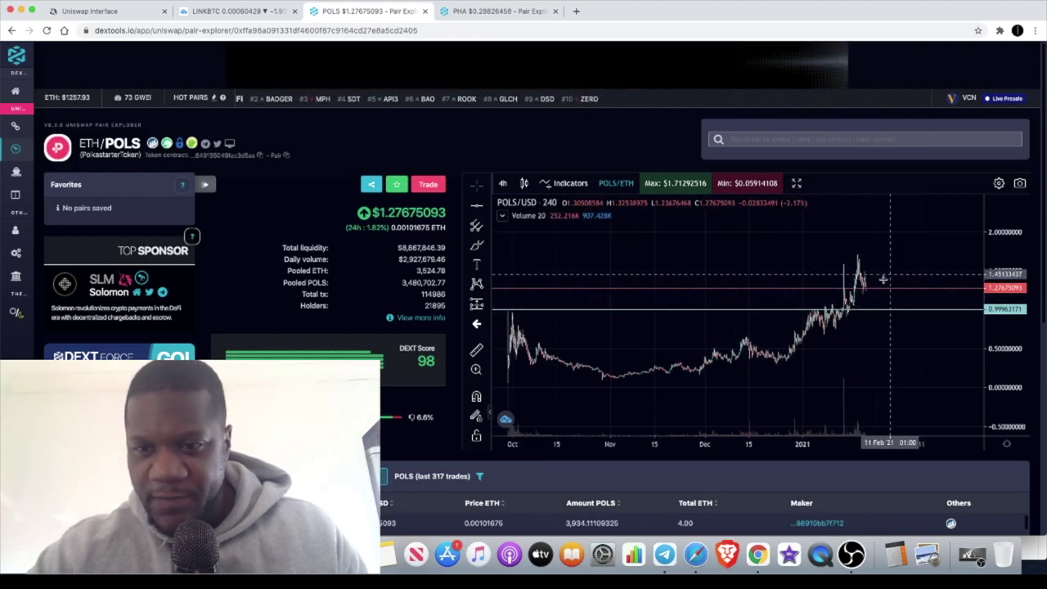
scroll(874, 291, "up", 4)
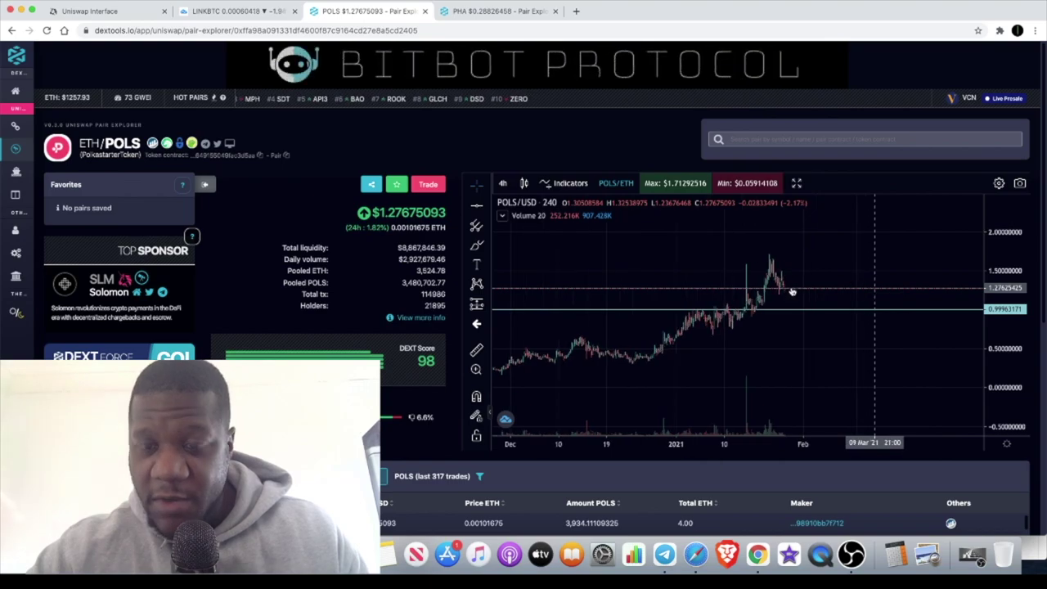
scroll(791, 291, "up", 3)
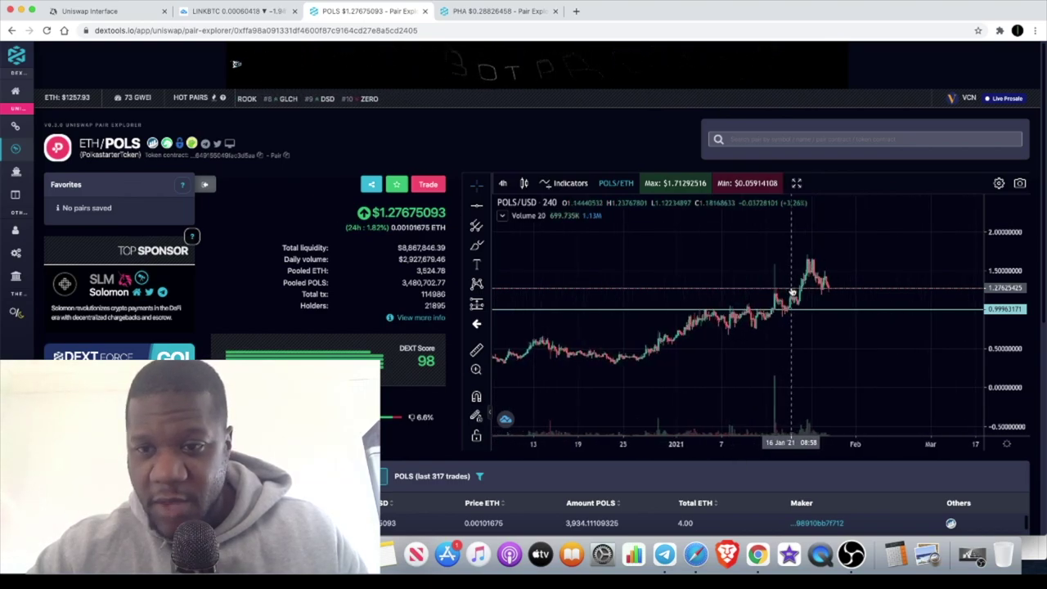
scroll(792, 291, "up", 3)
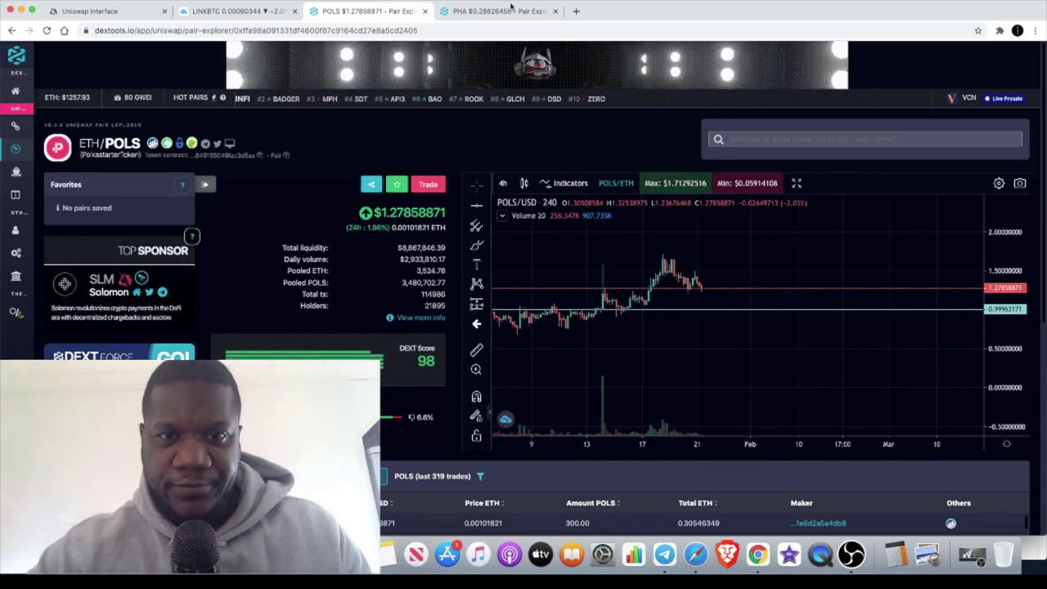
key("ctrl+Tab")
Zoom the ETH/PHA 15-minute chart in on the 18–21 January price action.
scroll(687, 302, "down", 5)
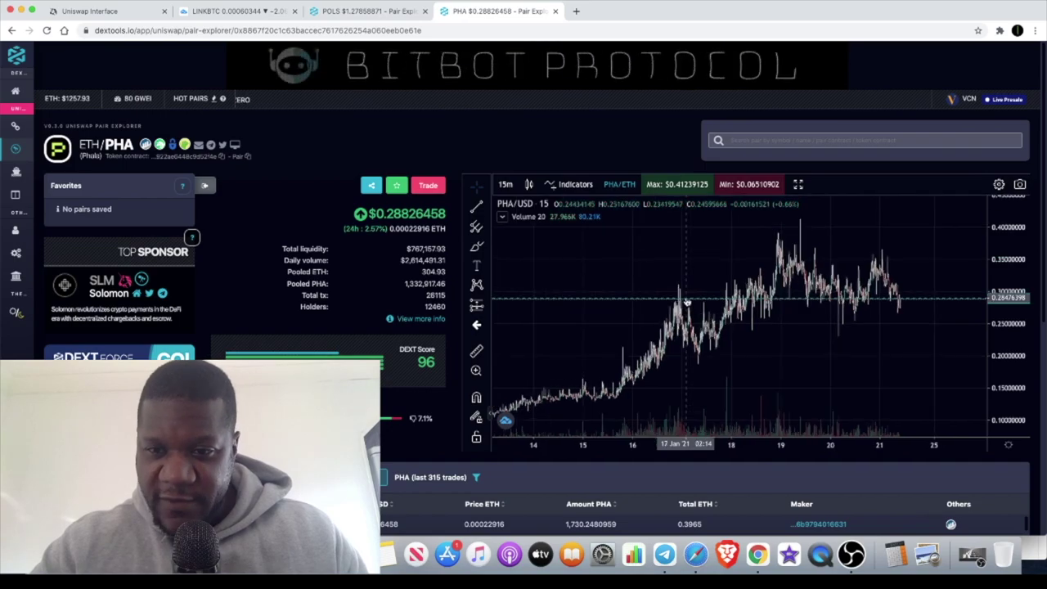
scroll(687, 301, "up", 3)
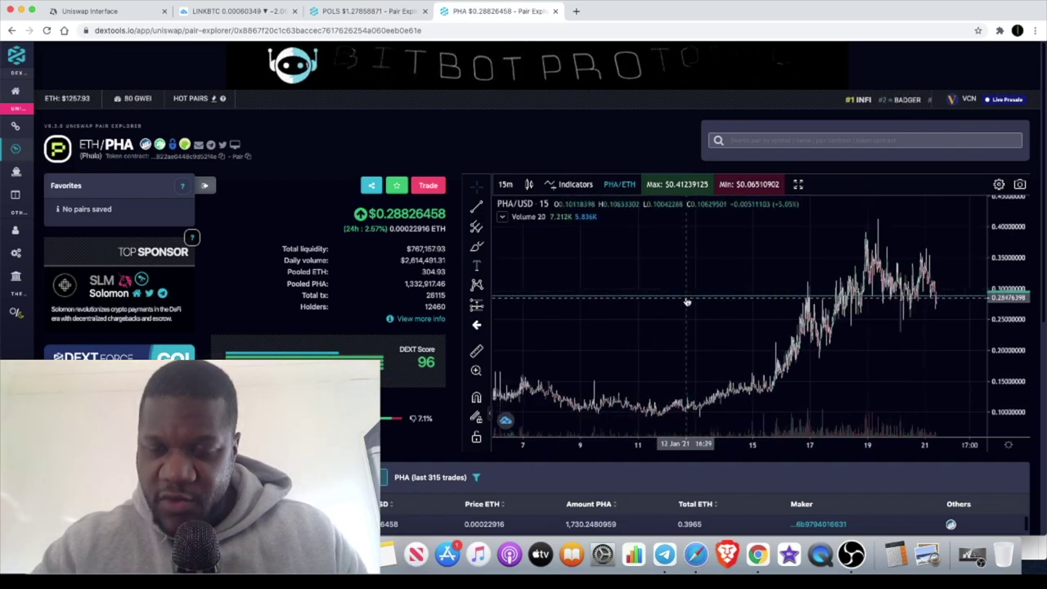
scroll(686, 302, "up", 4)
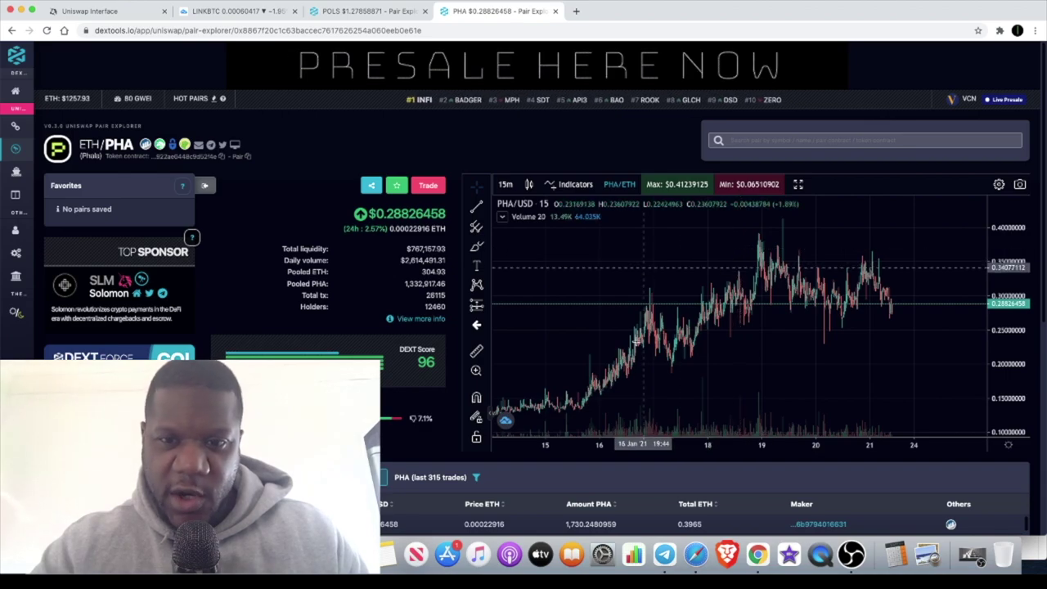
scroll(748, 278, "down", 3)
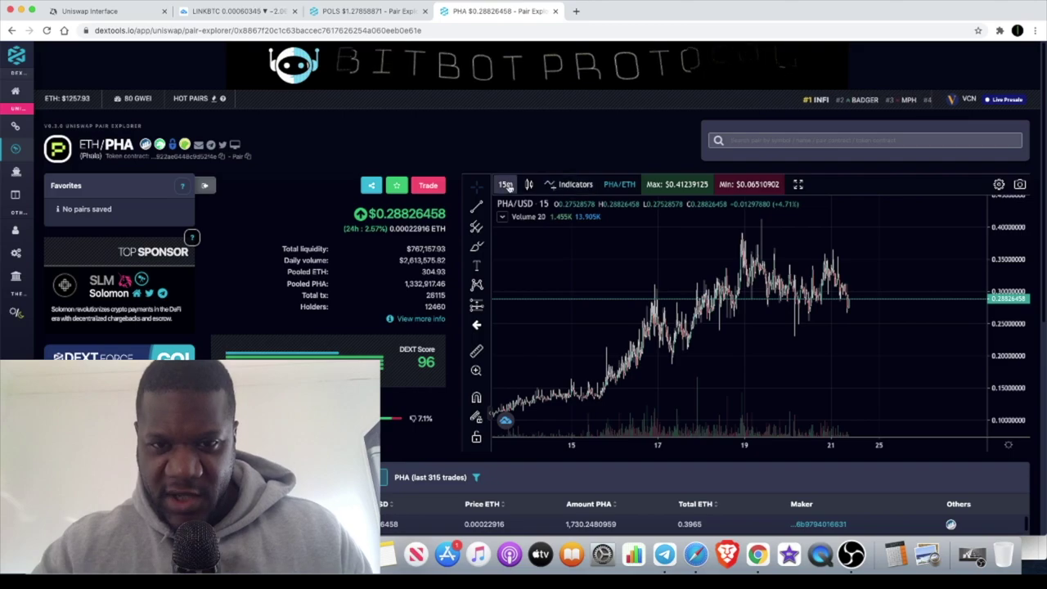
scroll(668, 285, "up", 3)
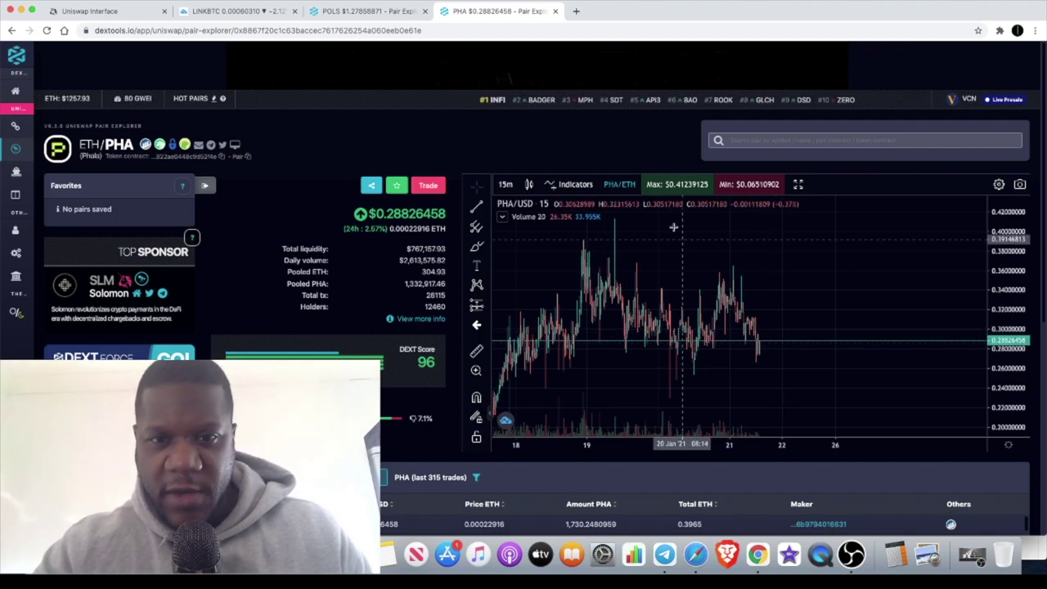
Switch the PHA chart to 1-hour candles and zoom out to frame the 338% January rally.
left_click(506, 185)
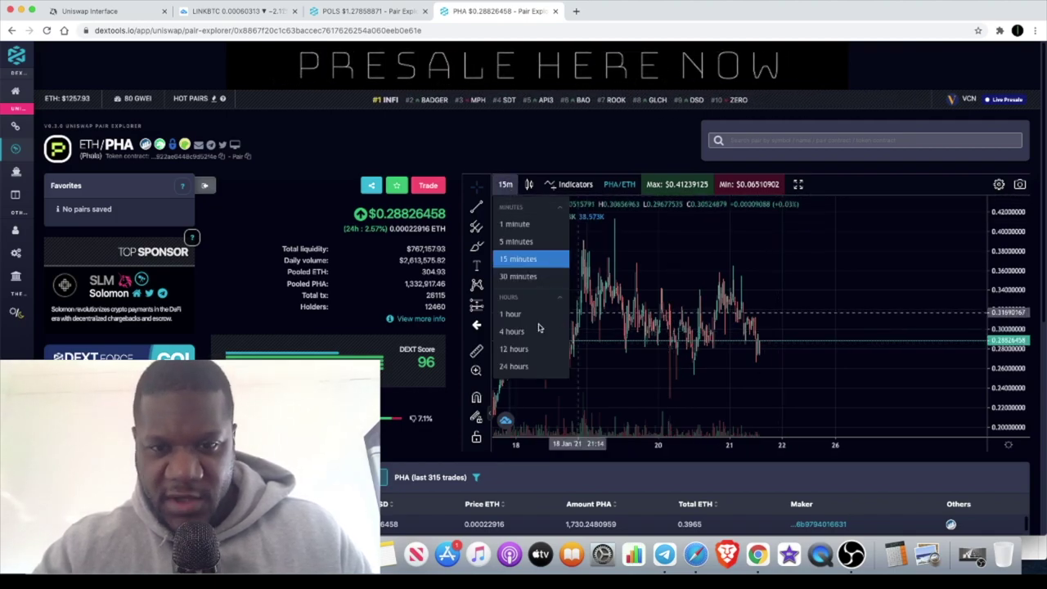
left_click(510, 314)
scroll(735, 328, "up", 3)
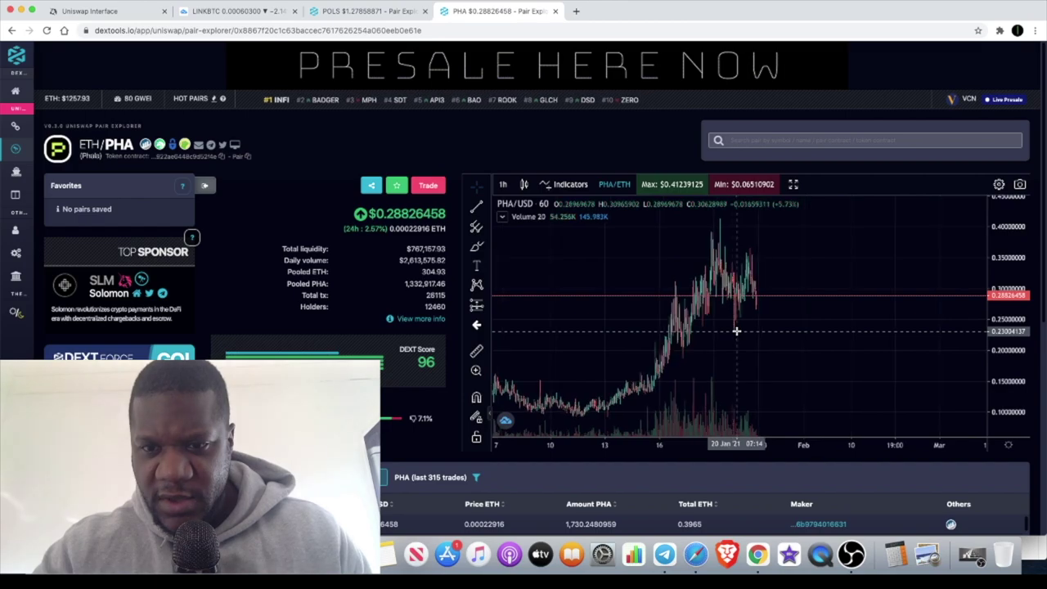
scroll(736, 331, "left", 5)
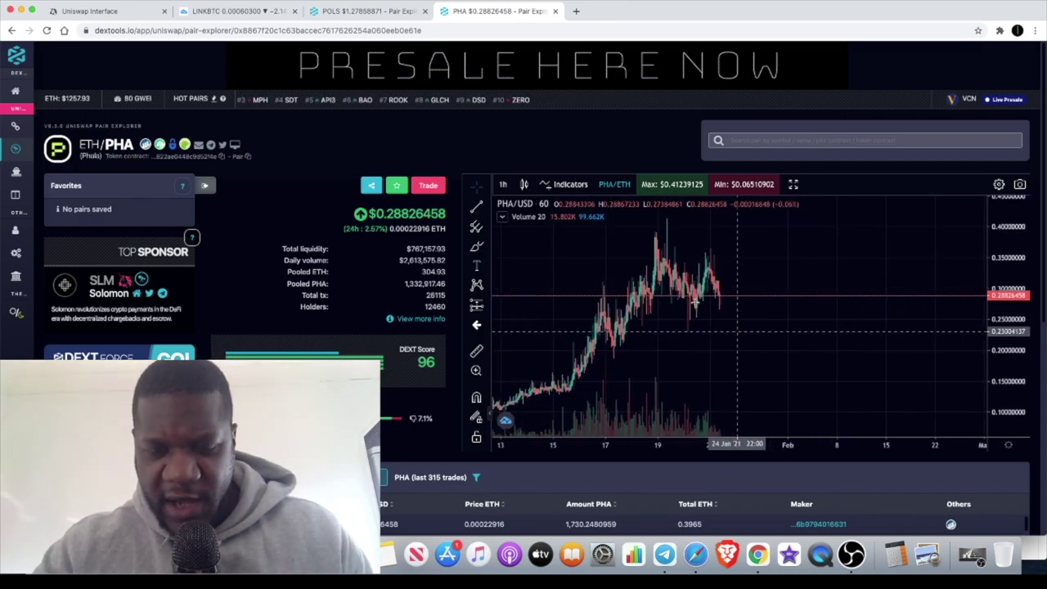
scroll(662, 235, "down", 3)
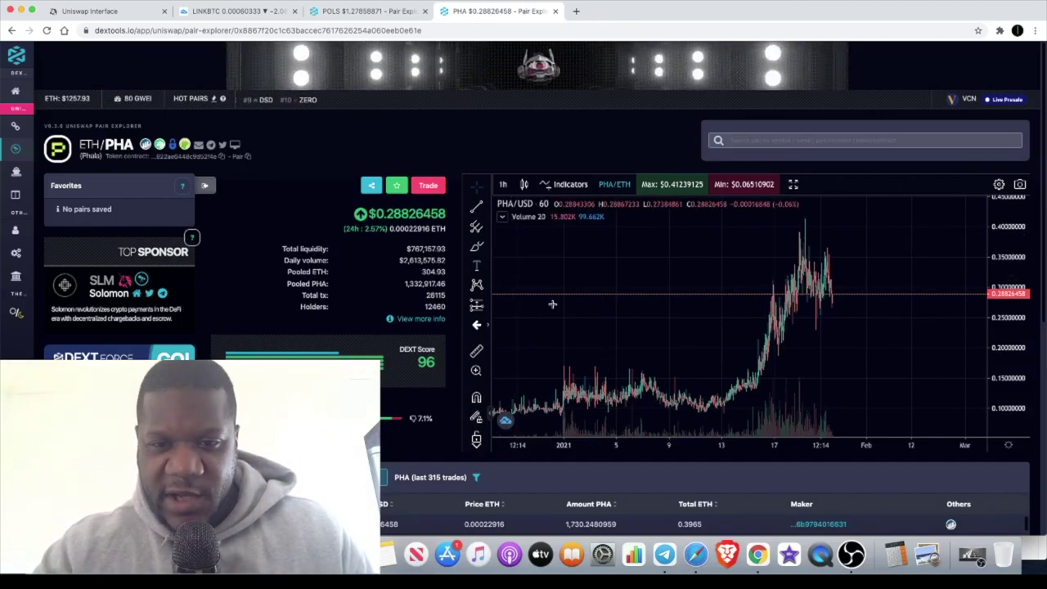
scroll(551, 304, "down", 2)
scroll(524, 323, "up", 3)
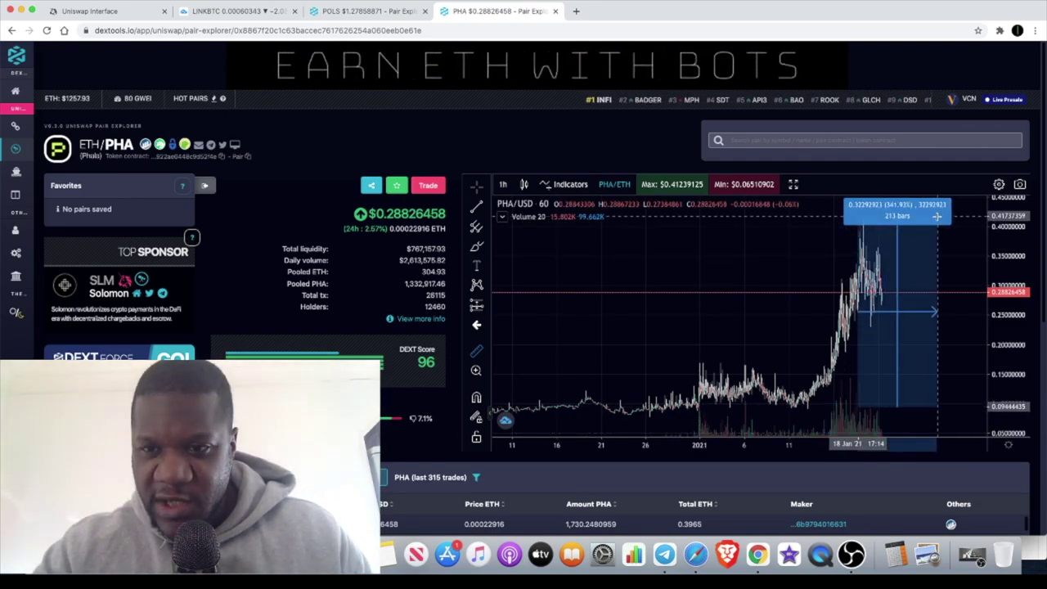
Dismiss the 338% measurement and zoom in on the mid-January surge.
left_click(914, 306)
scroll(913, 305, "up", 5)
scroll(912, 304, "up", 3)
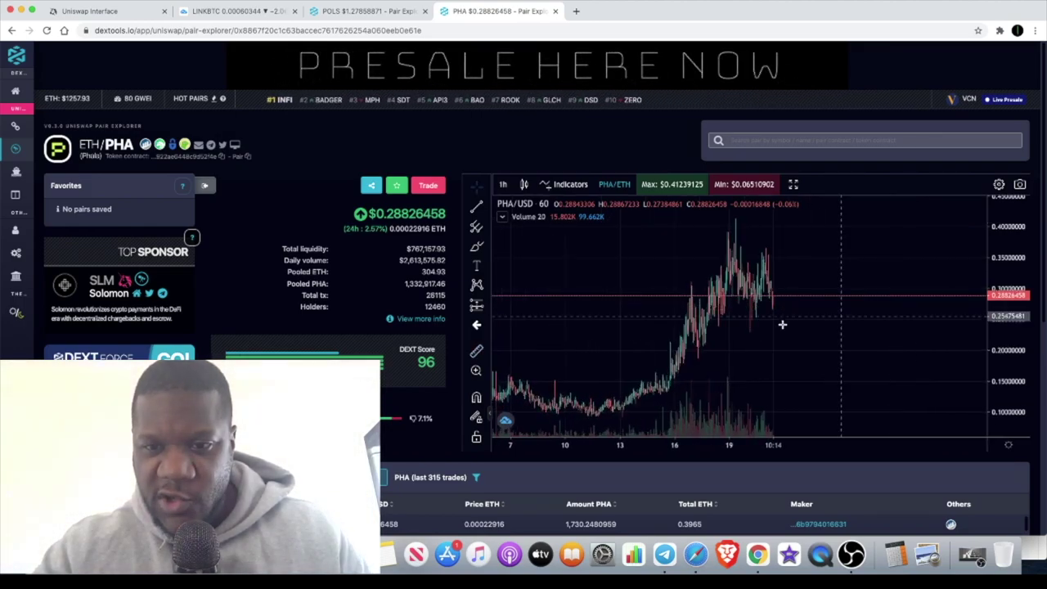
scroll(816, 330, "down", 2)
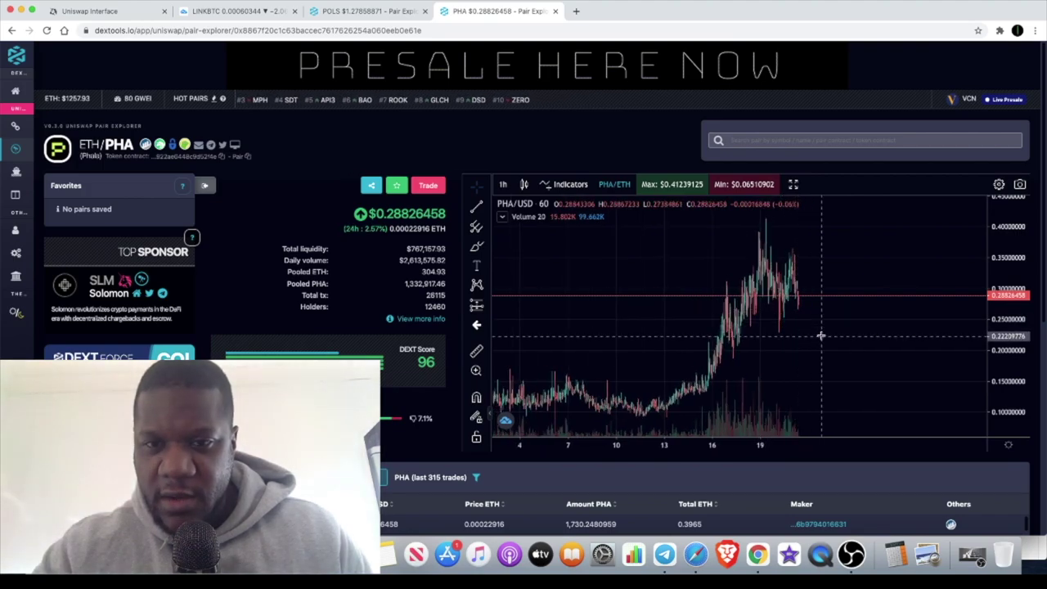